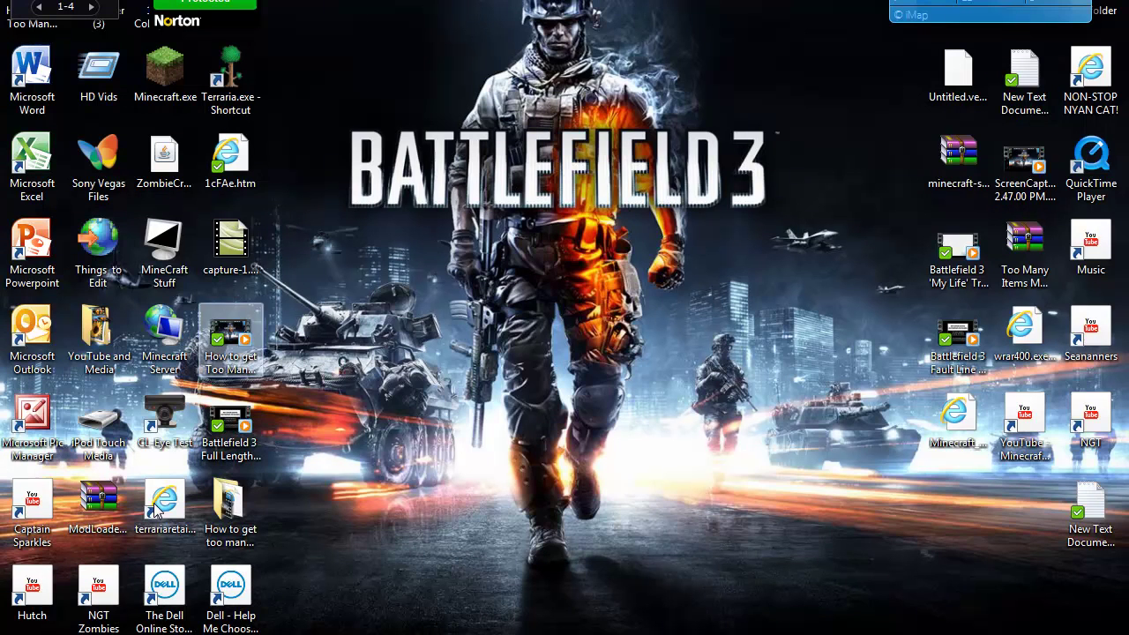
- Open the Run box from the Start menu and execute its command to open the application folders
key(super)
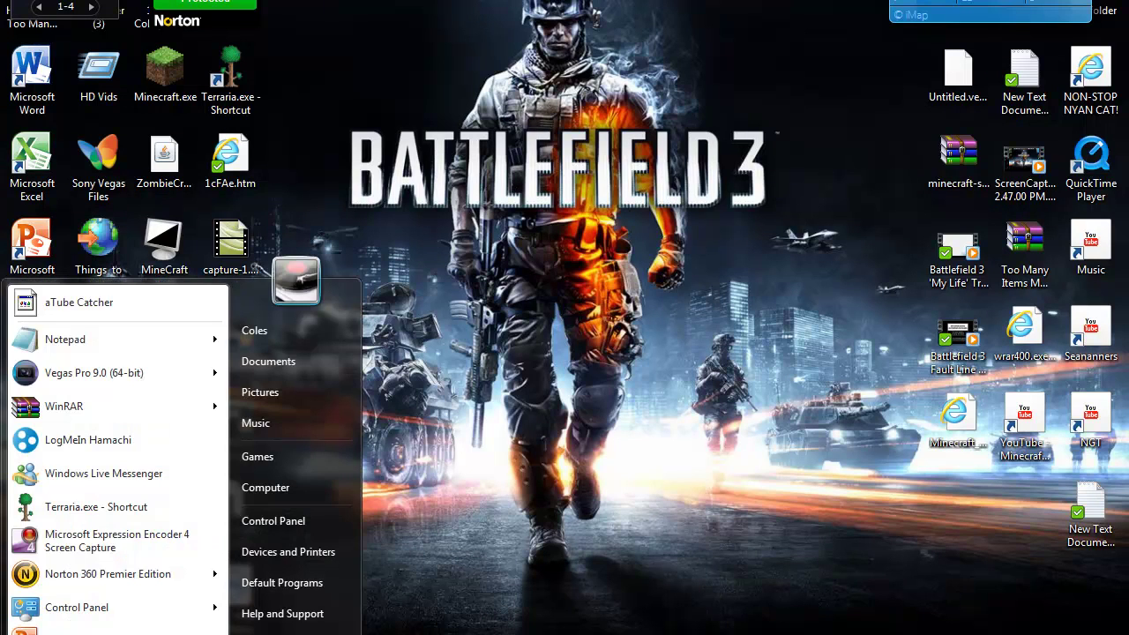
text(run)
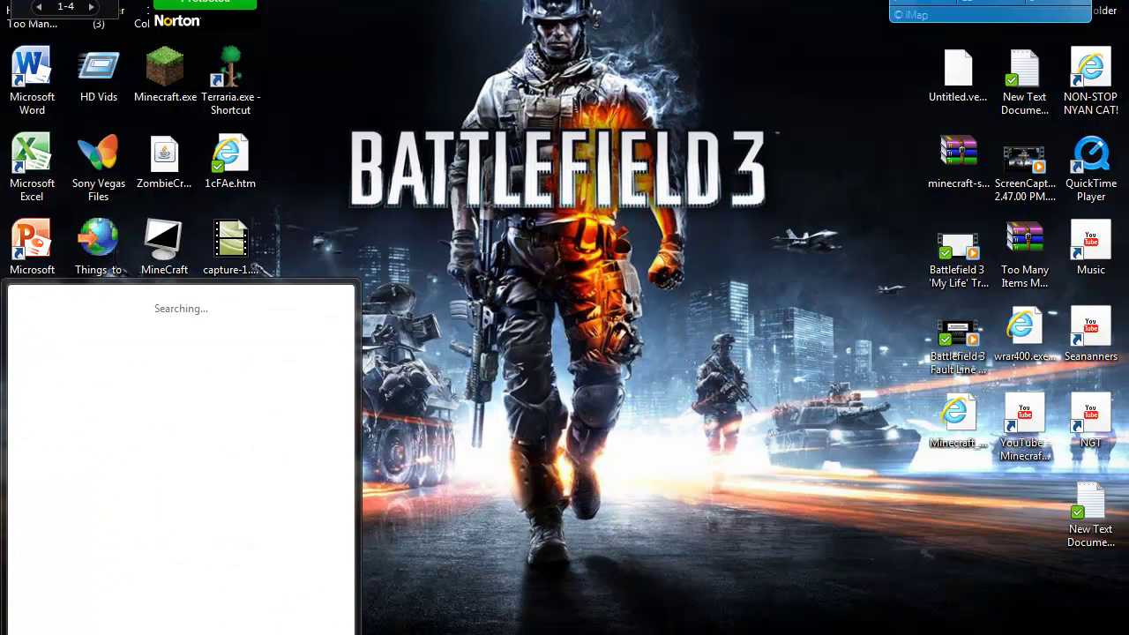
key(Return)
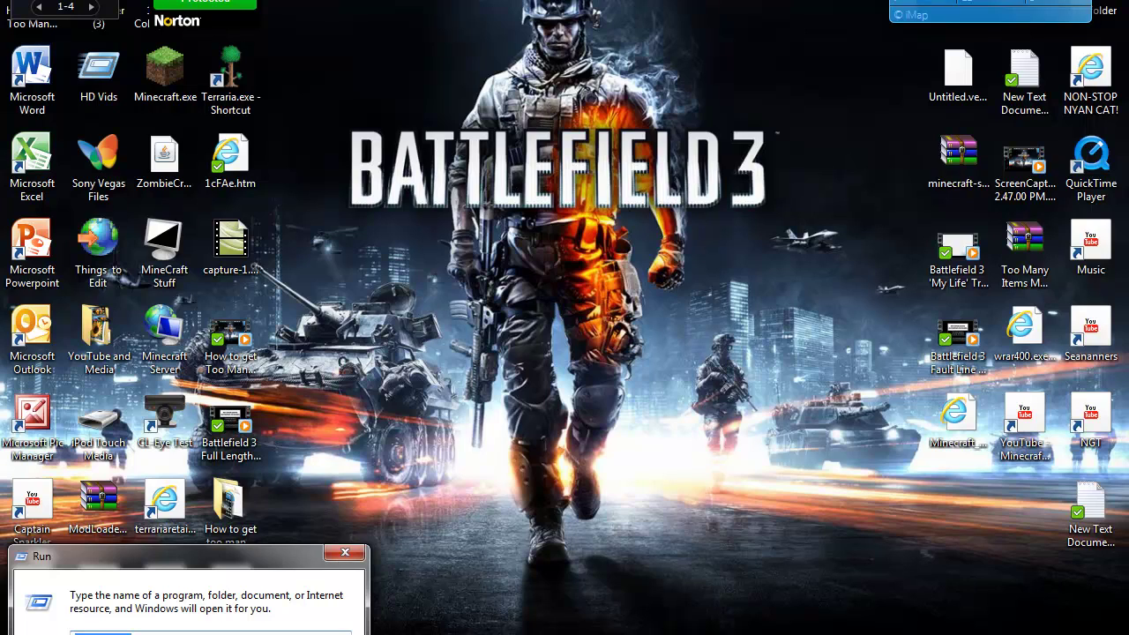
key(Return)
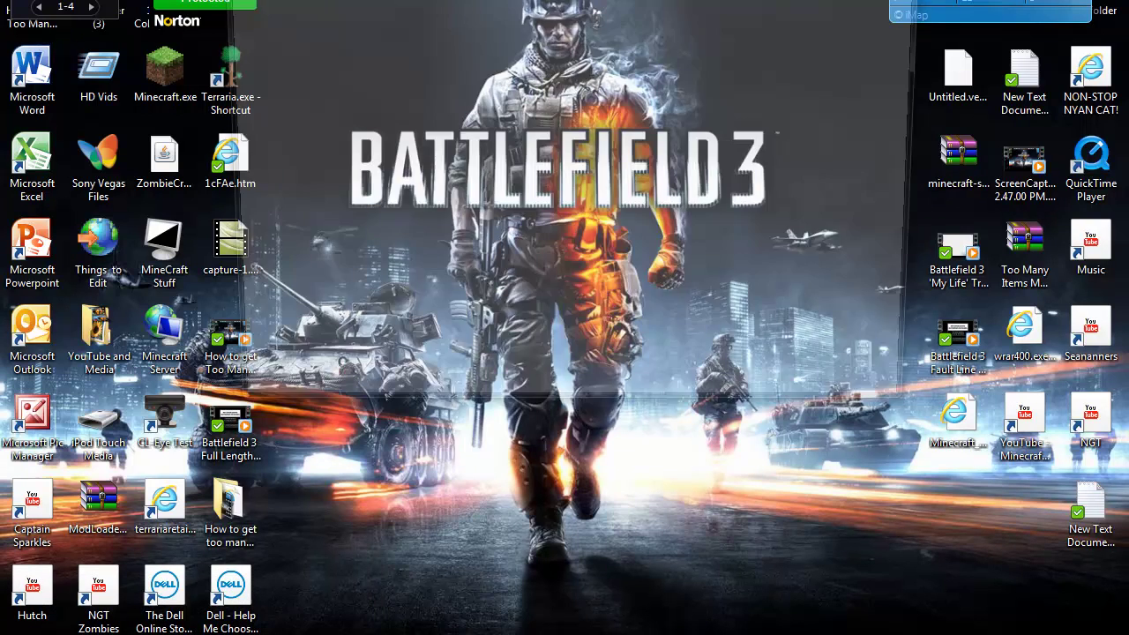
- Inside .minecraft, move the bin folder to the Recycle Bin and close the window
scroll(435, 94, down, 4)
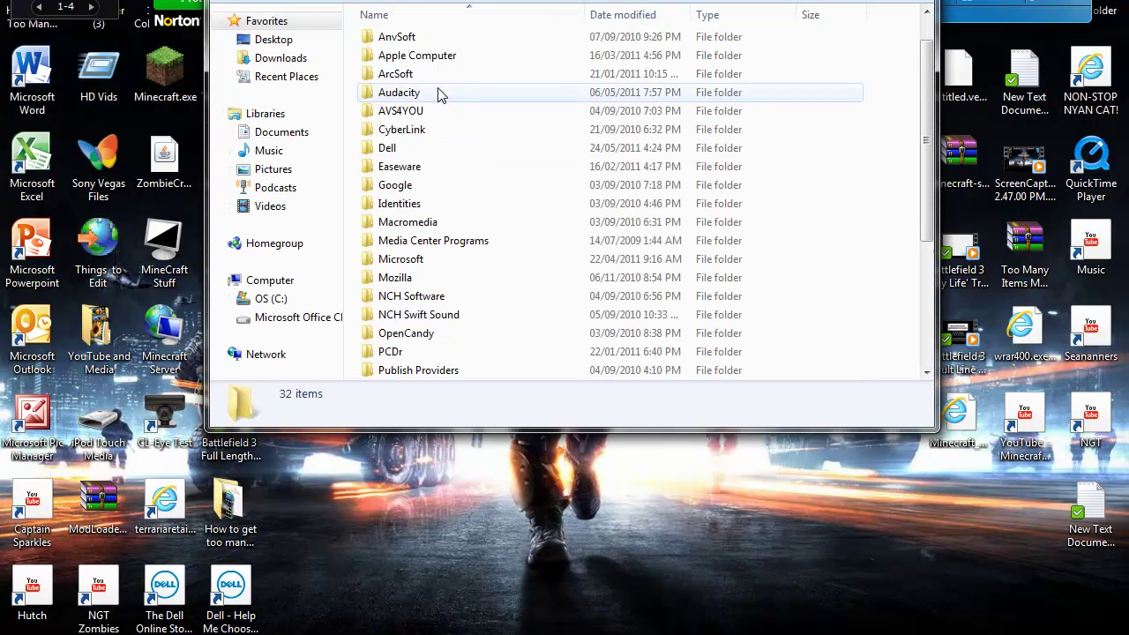
scroll(432, 97, up, 4)
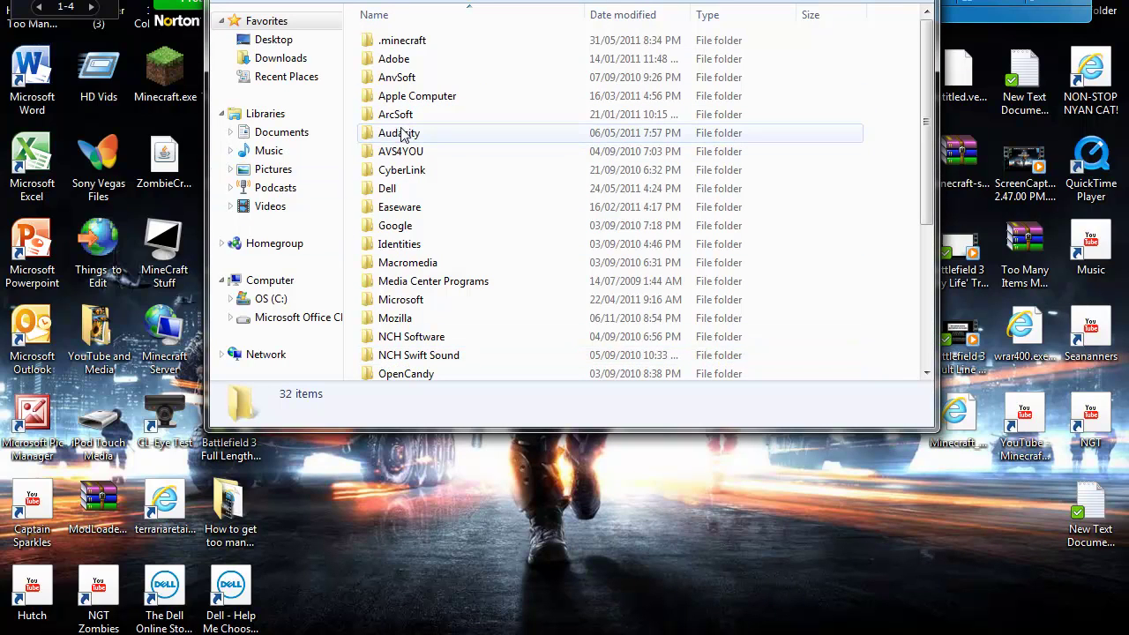
double_click(445, 46)
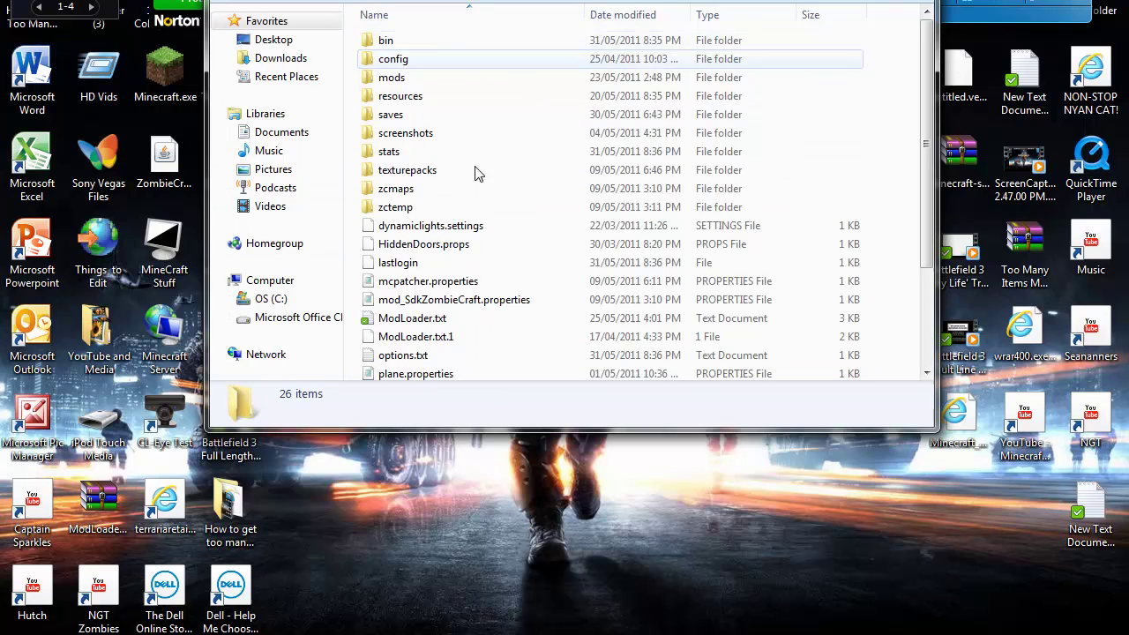
scroll(432, 256, down, 3)
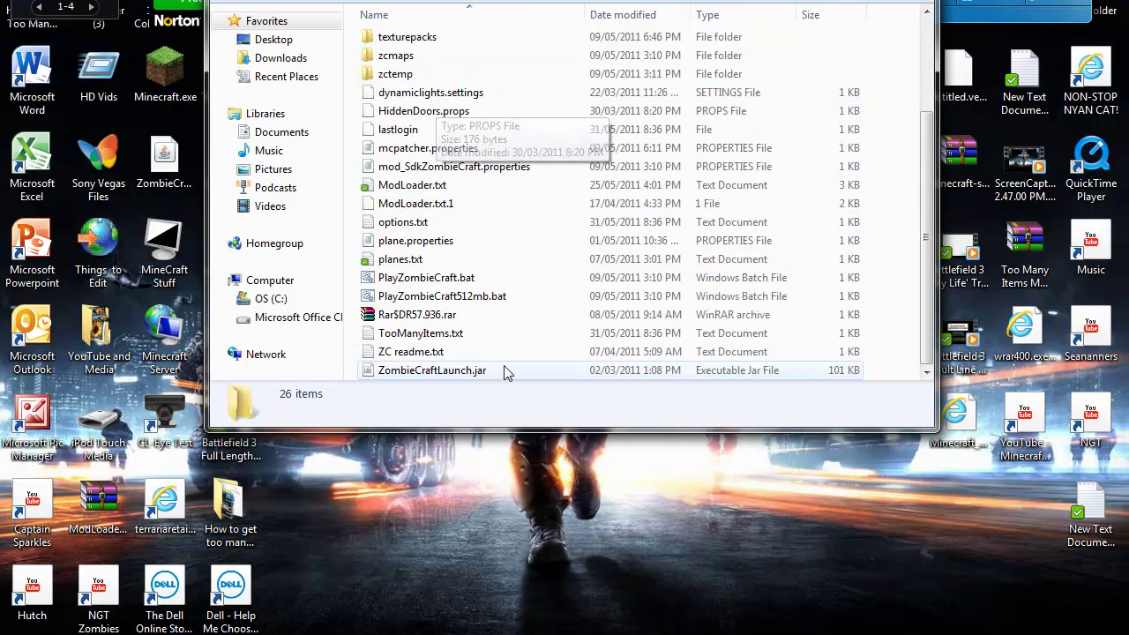
scroll(507, 309, up, 3)
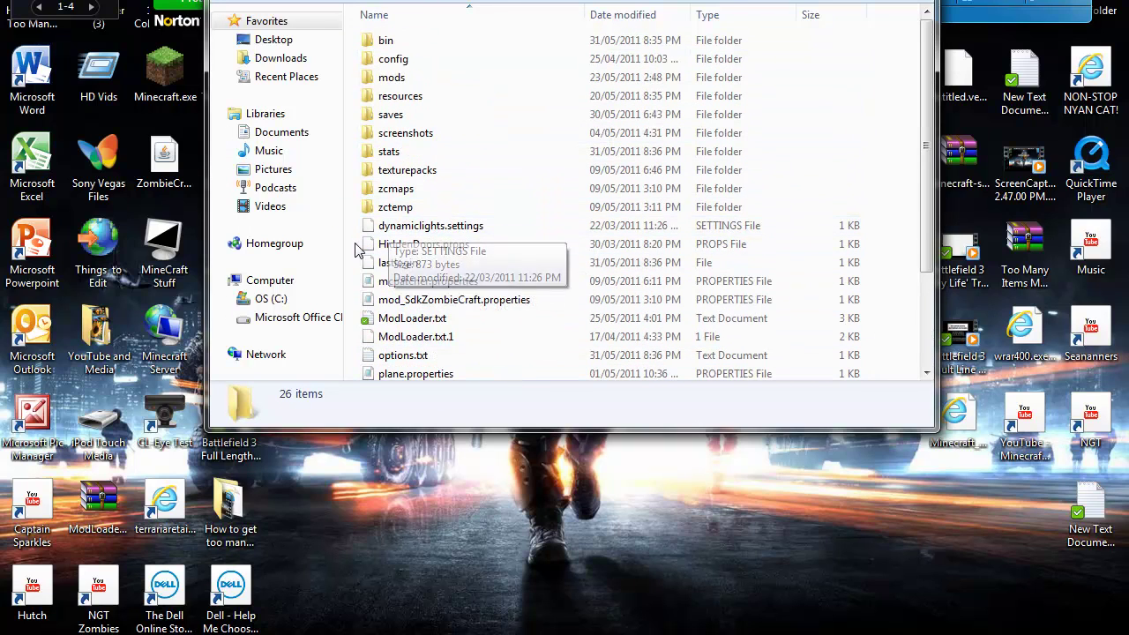
click(390, 43)
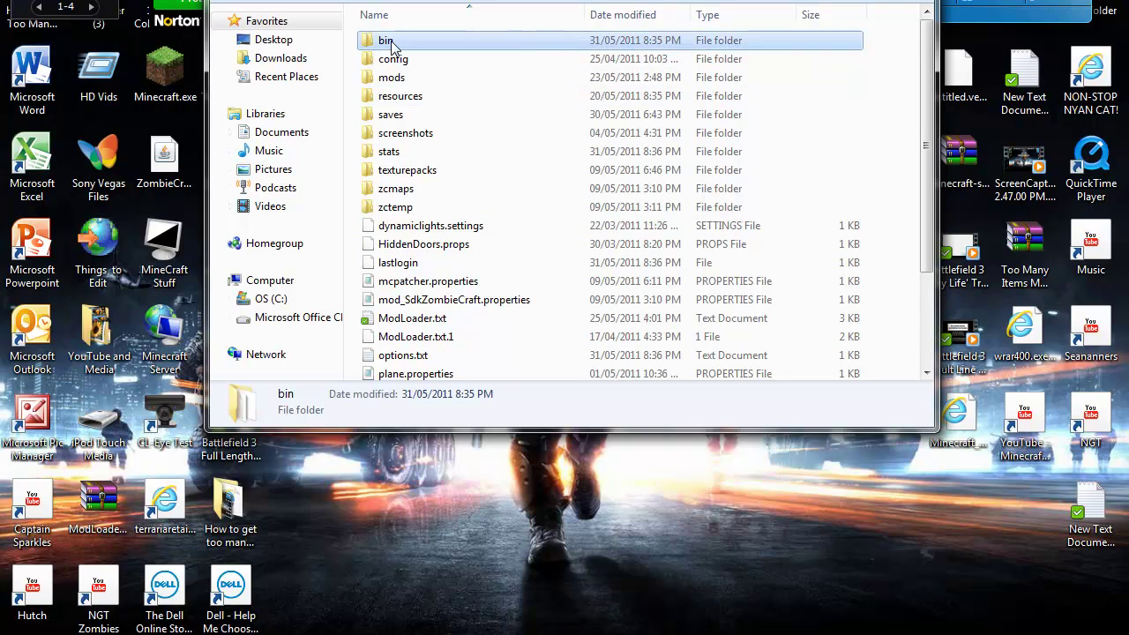
key(Delete)
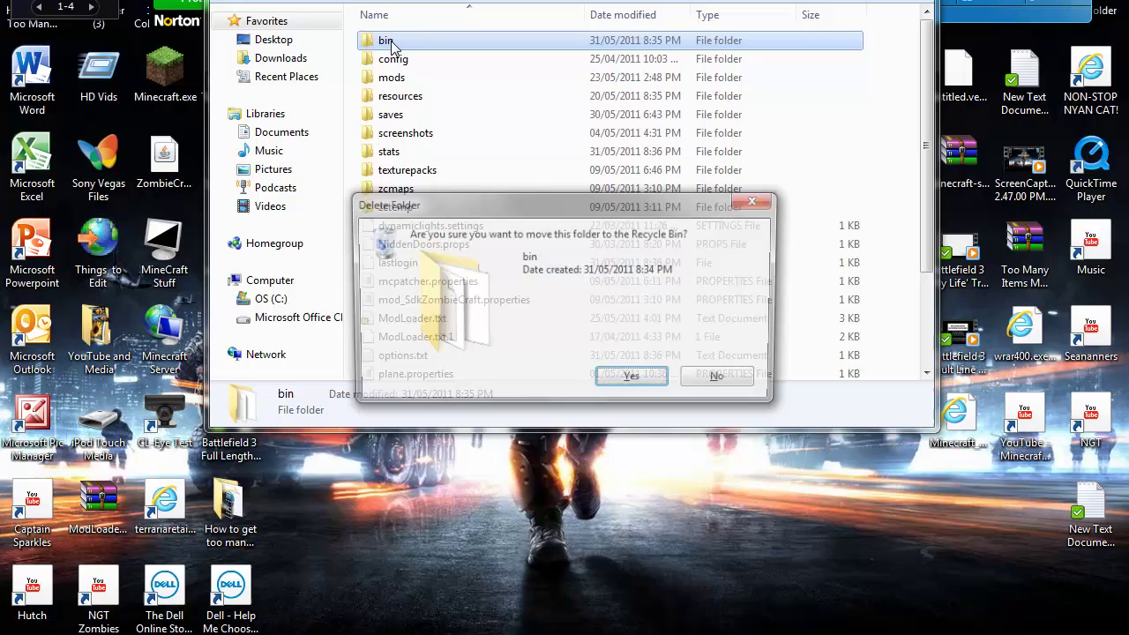
click(611, 382)
key(alt+F4)
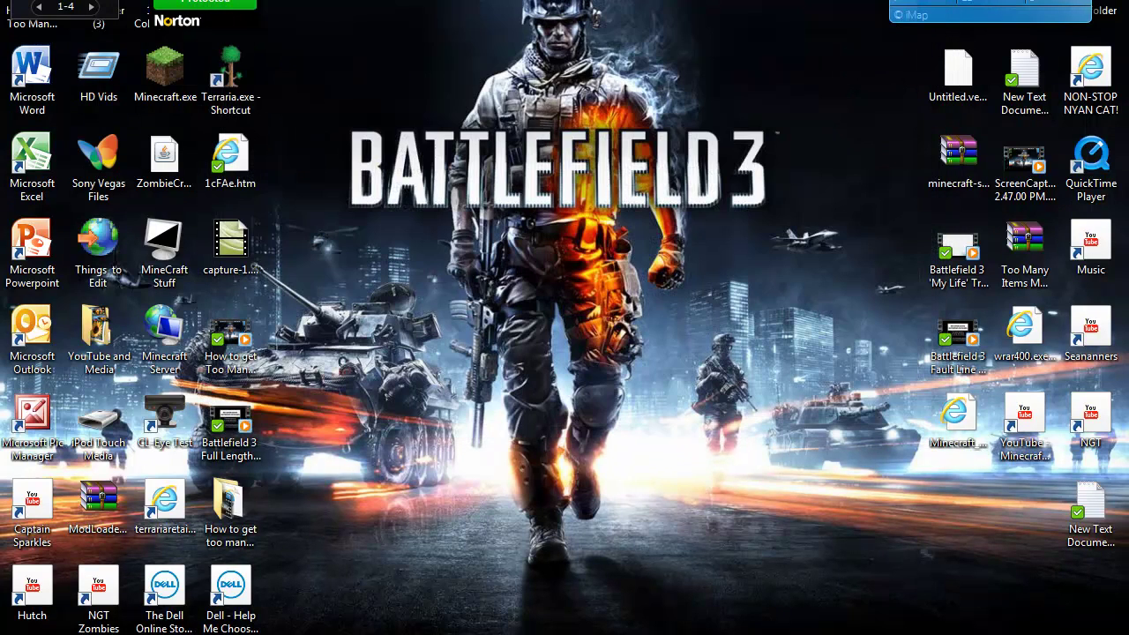
- Launch Minecraft.exe and log in so it re-downloads Beta 1.6.6, then quit at the title screen
double_click(162, 86)
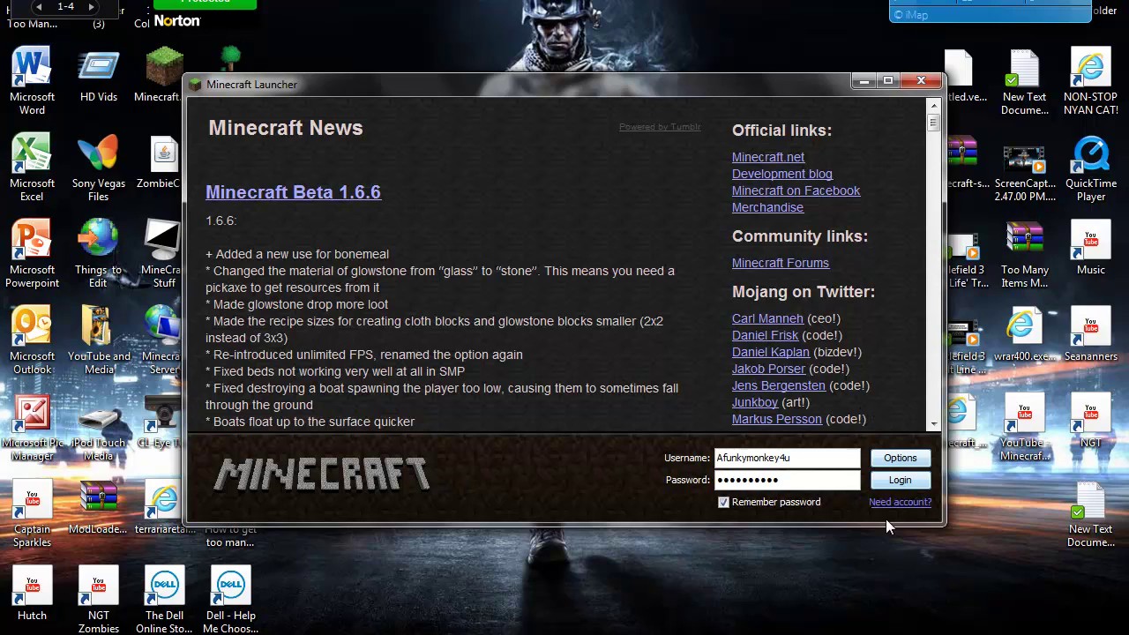
click(911, 480)
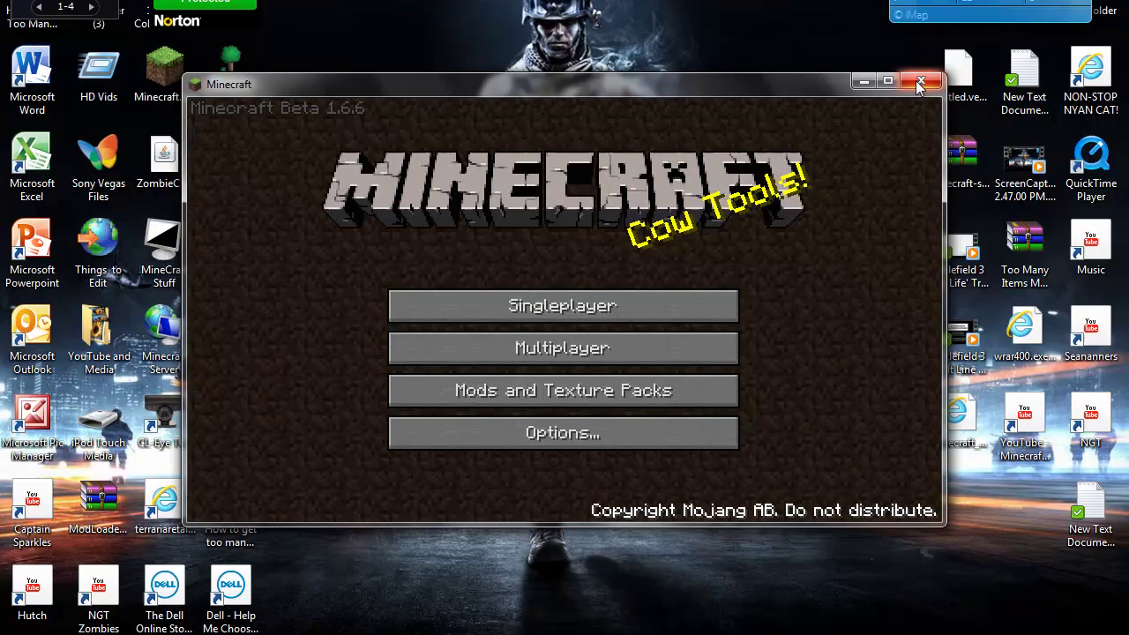
key(alt+F4)
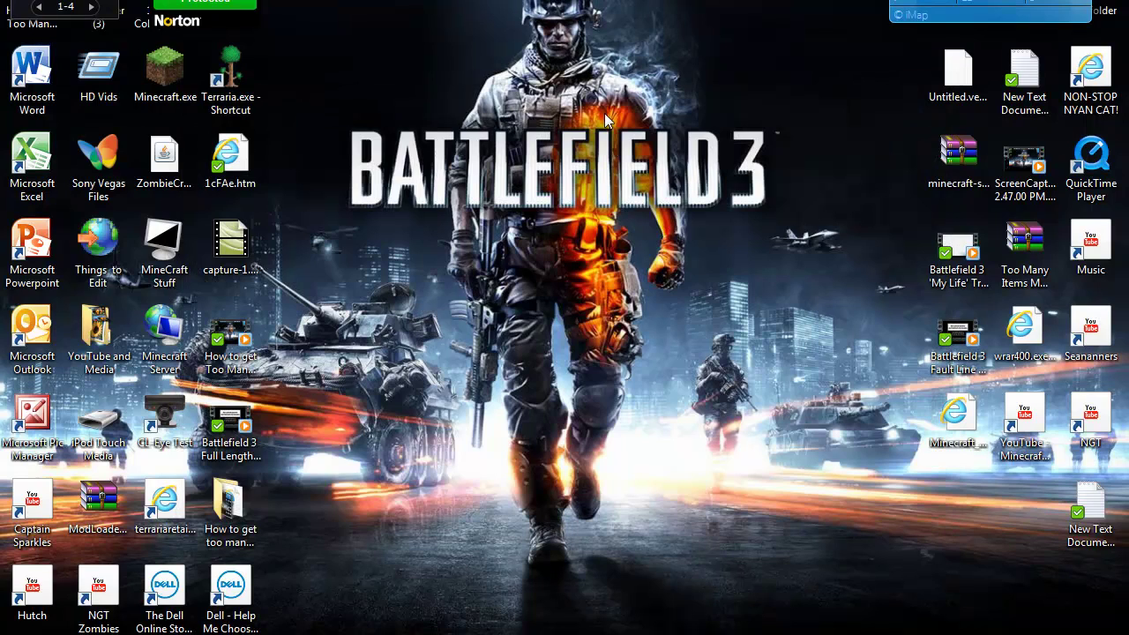
- Through Run, open the application folders and browse into .minecraft\bin to show minecraft.jar
key(super)
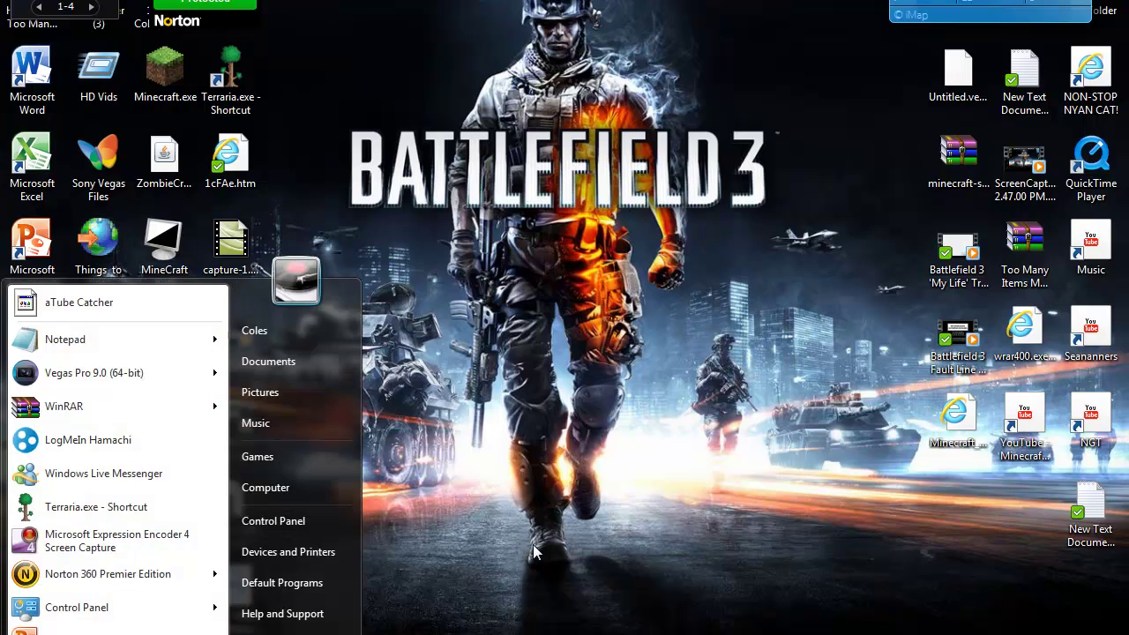
key(super+r)
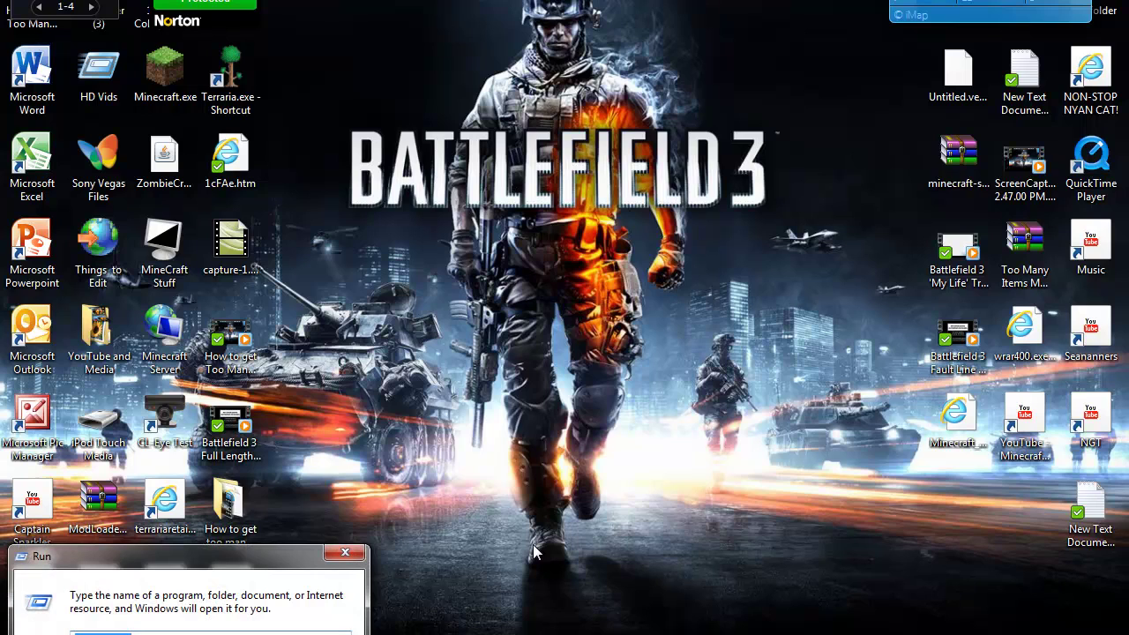
key(Return)
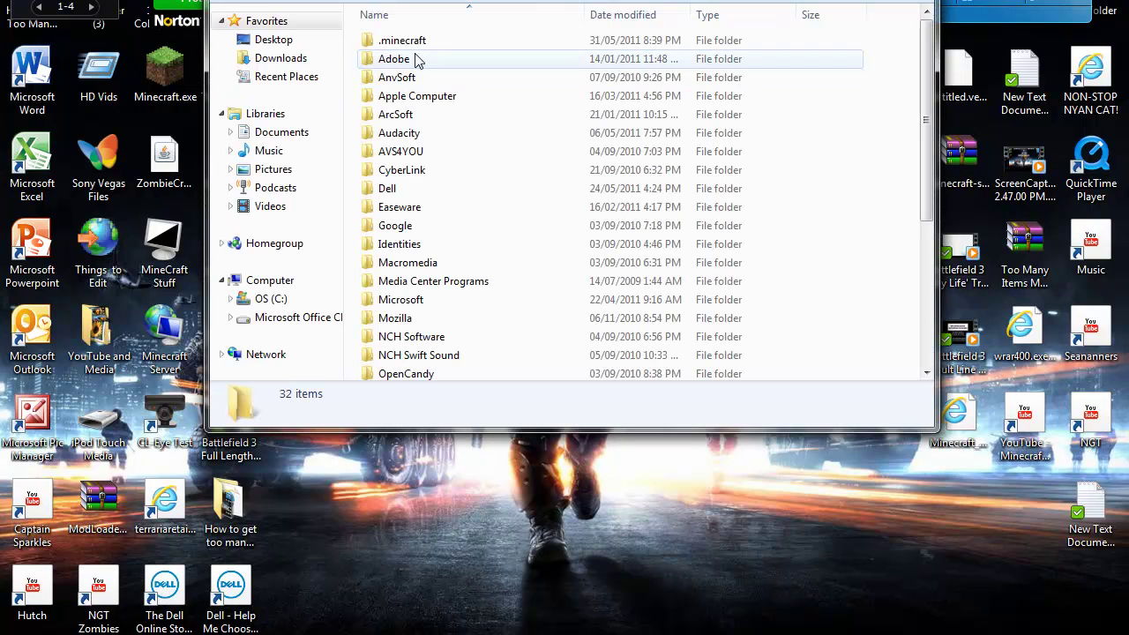
double_click(445, 48)
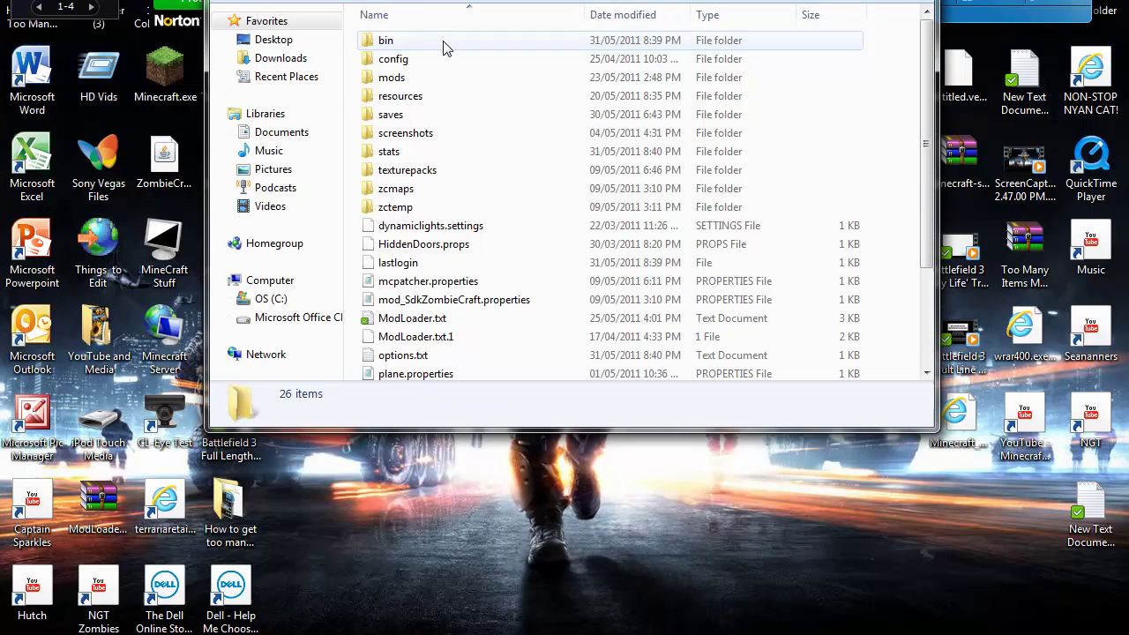
double_click(443, 41)
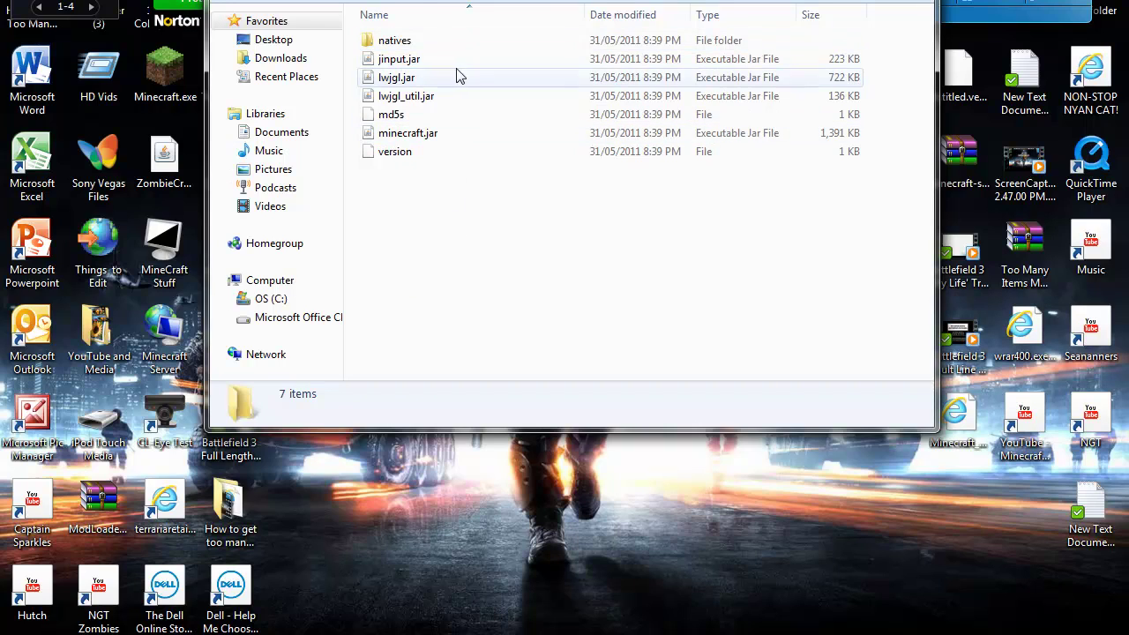
- Open minecraft.jar with WinRAR archiver and dismiss the licence reminder
click(440, 139)
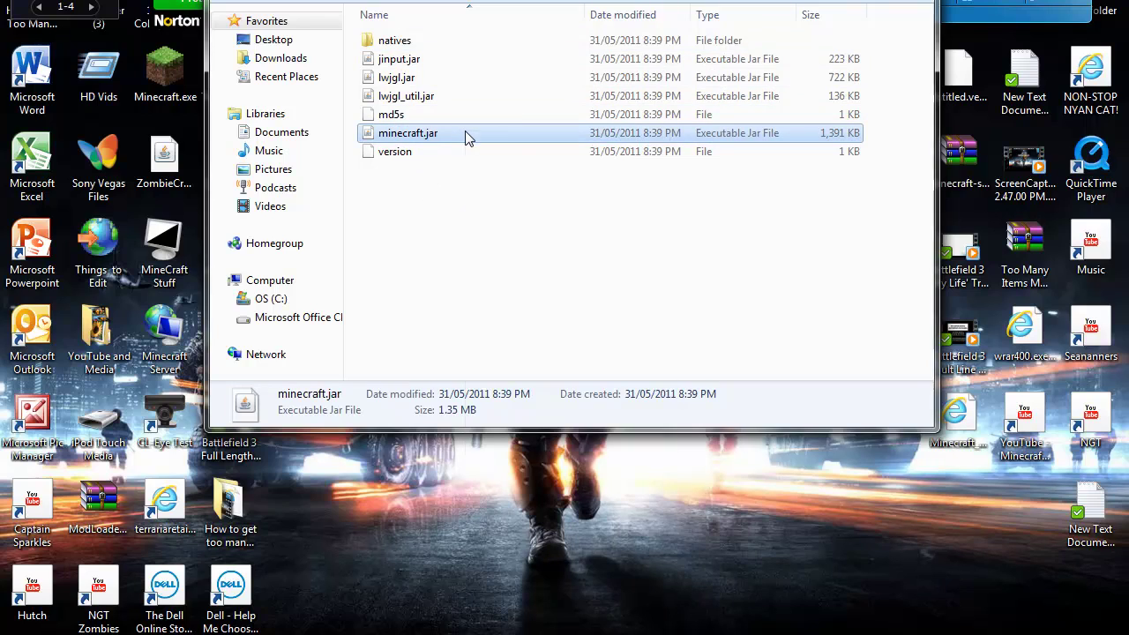
right_click(465, 133)
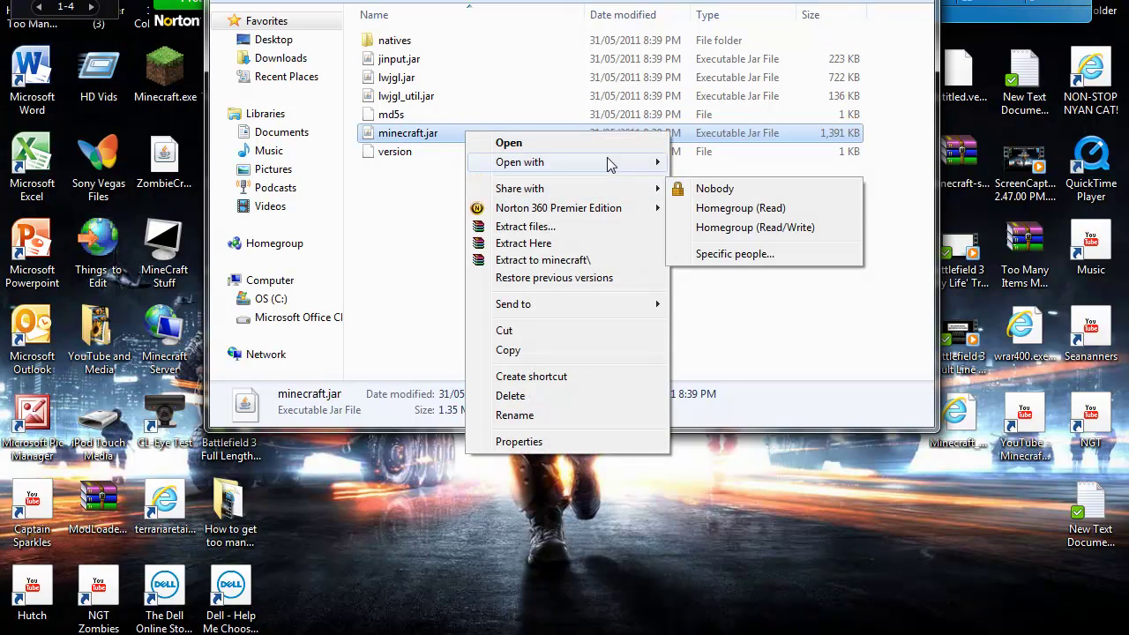
mouse_move(608, 163)
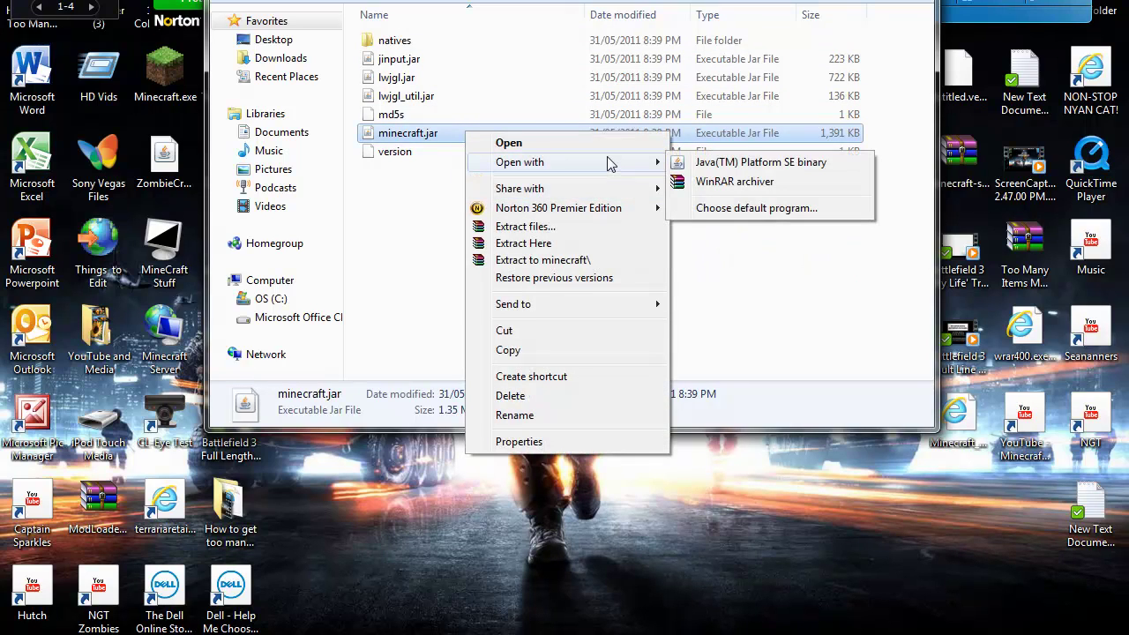
click(714, 184)
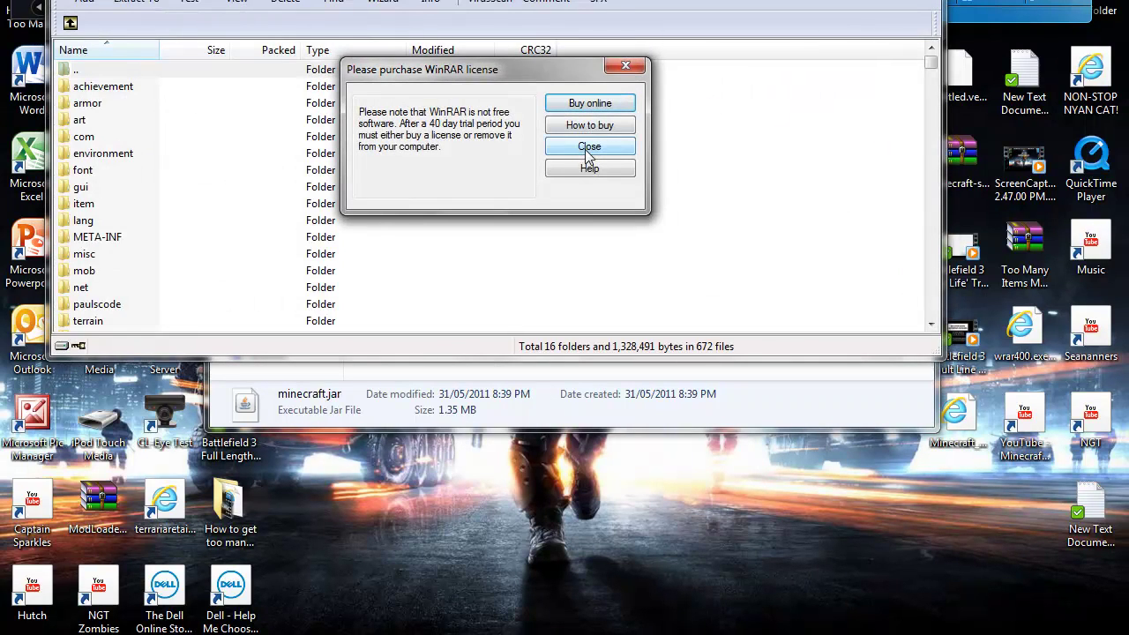
click(590, 147)
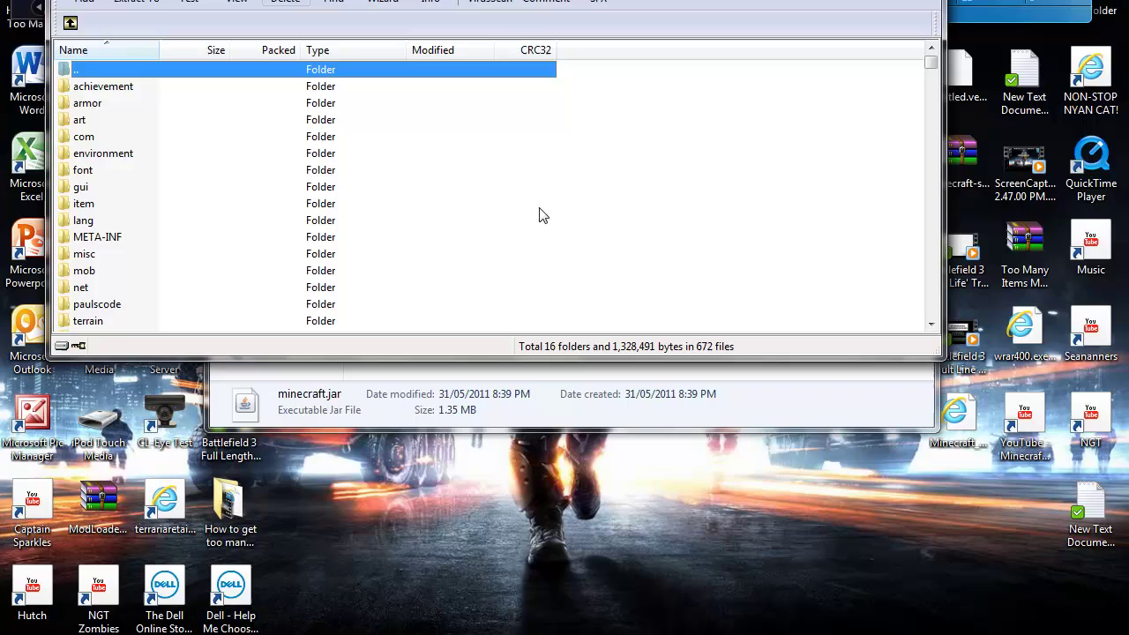
scroll(298, 207, down, 1)
scroll(529, 148, up, 1)
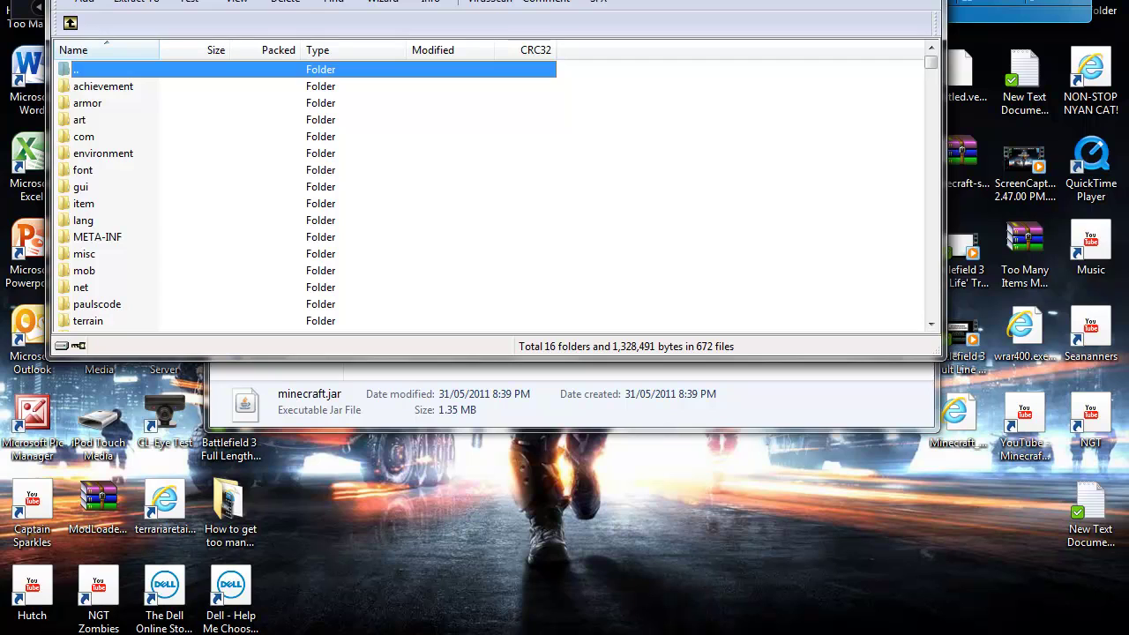
- Open TooManyItems2011_05_28.zip beside it and drag all its class files into minecraft.jar
double_click(1024, 256)
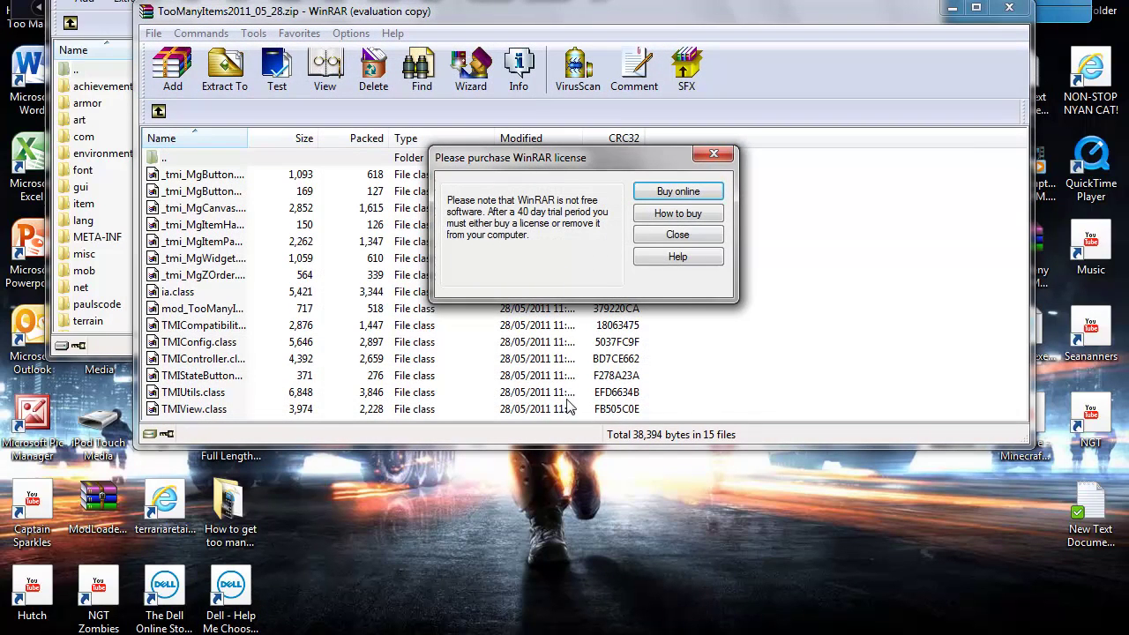
click(677, 235)
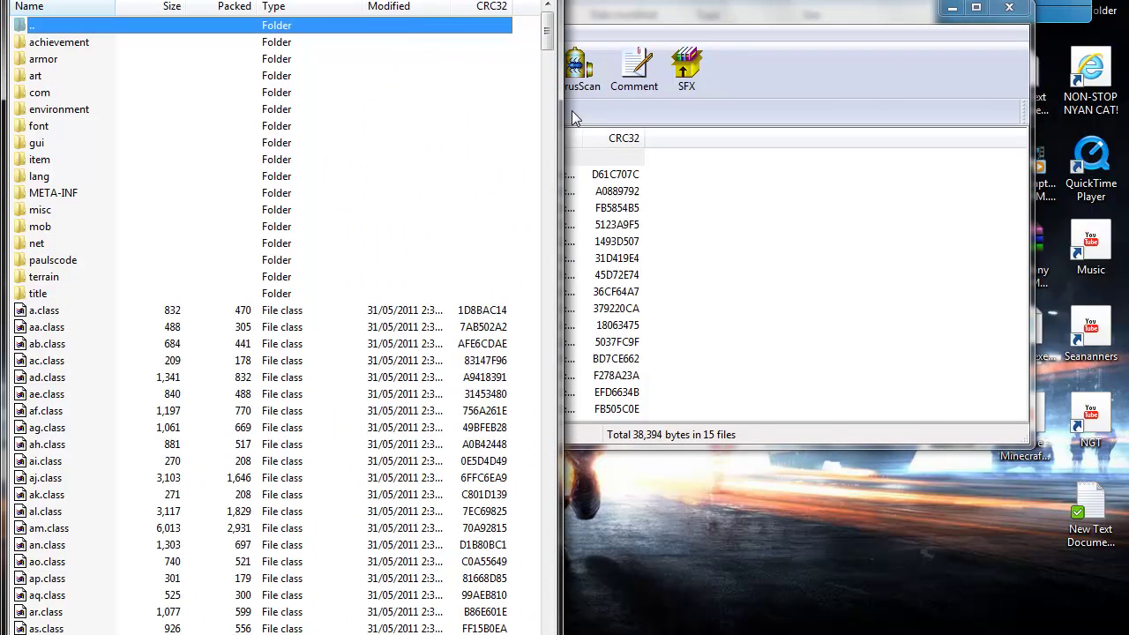
drag(705, 17, 1128, 166)
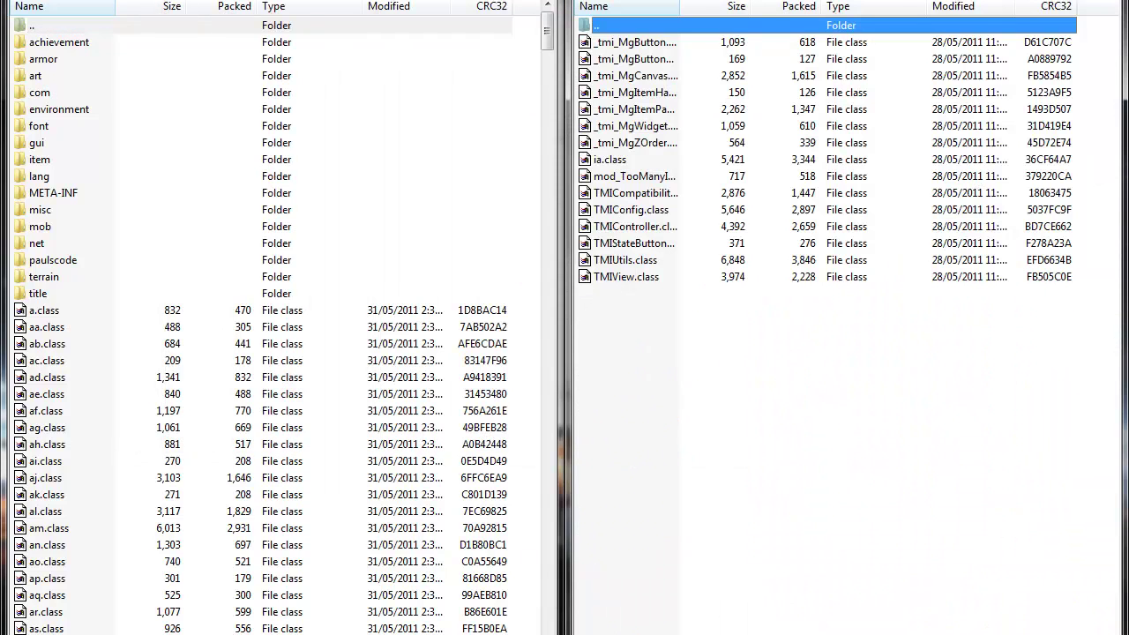
drag(769, 540, 747, 41)
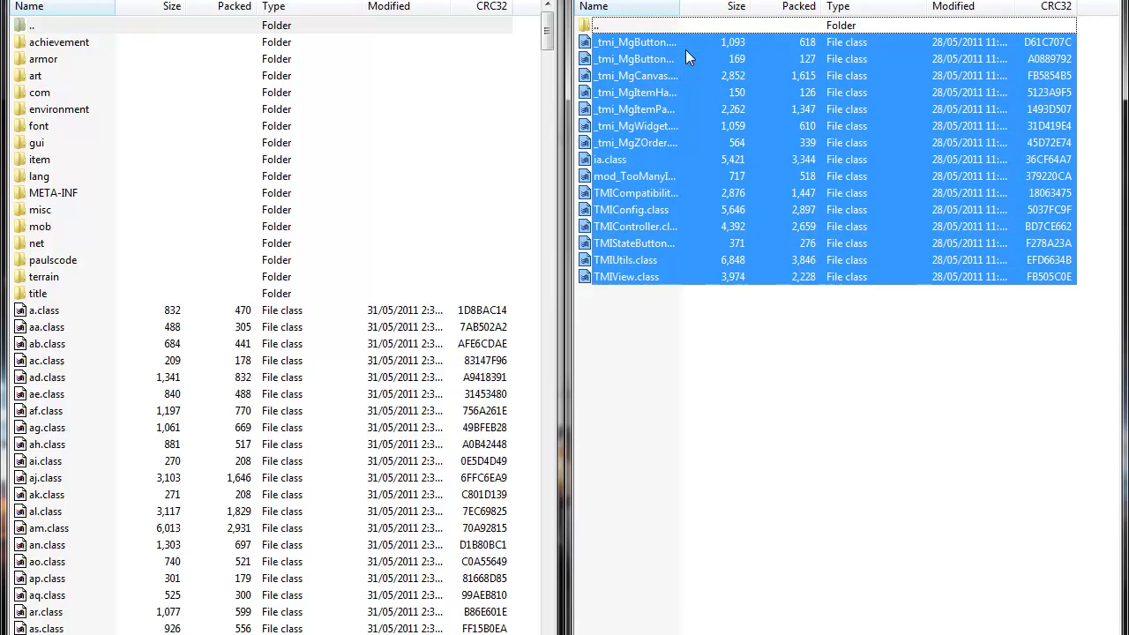
drag(832, 139, 515, 124)
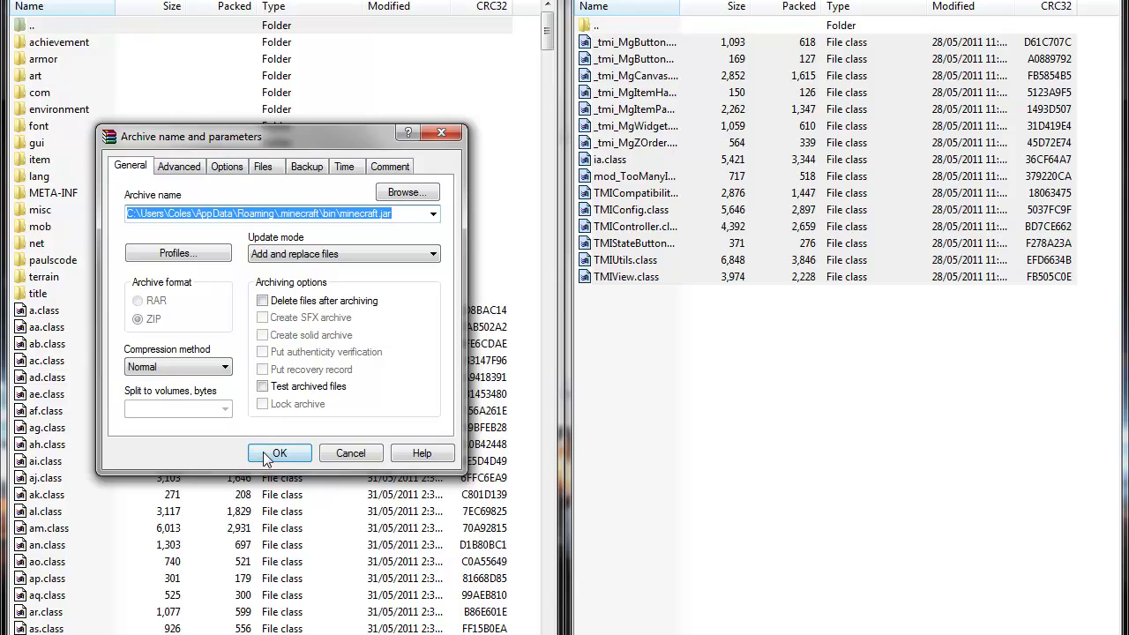
click(272, 454)
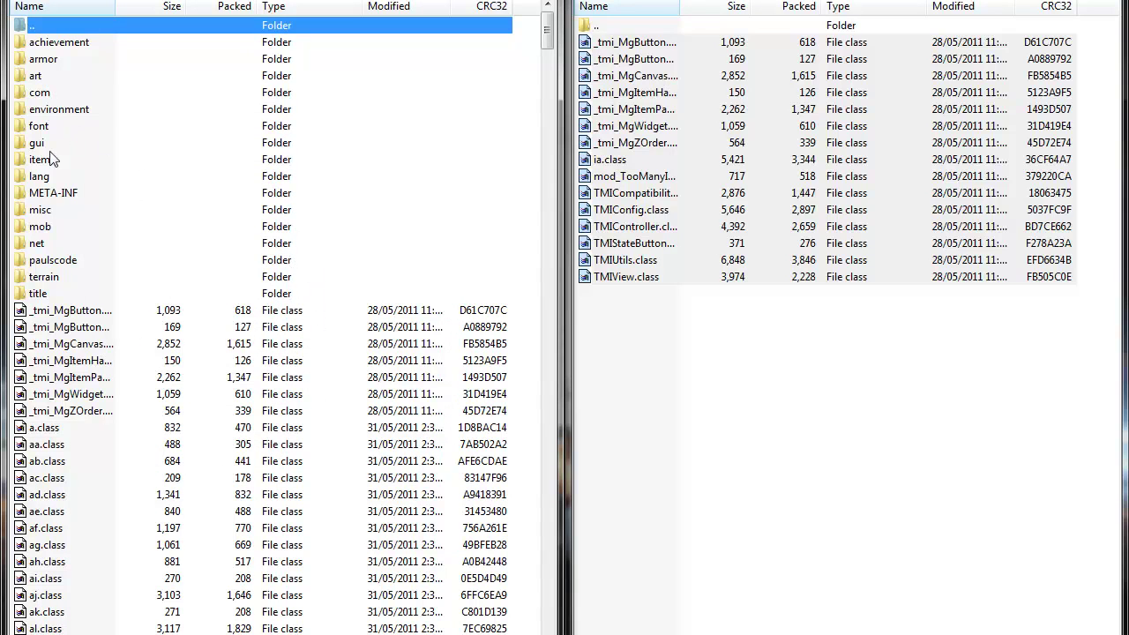
- Delete the META-INF folder from minecraft.jar and close the archive
click(60, 195)
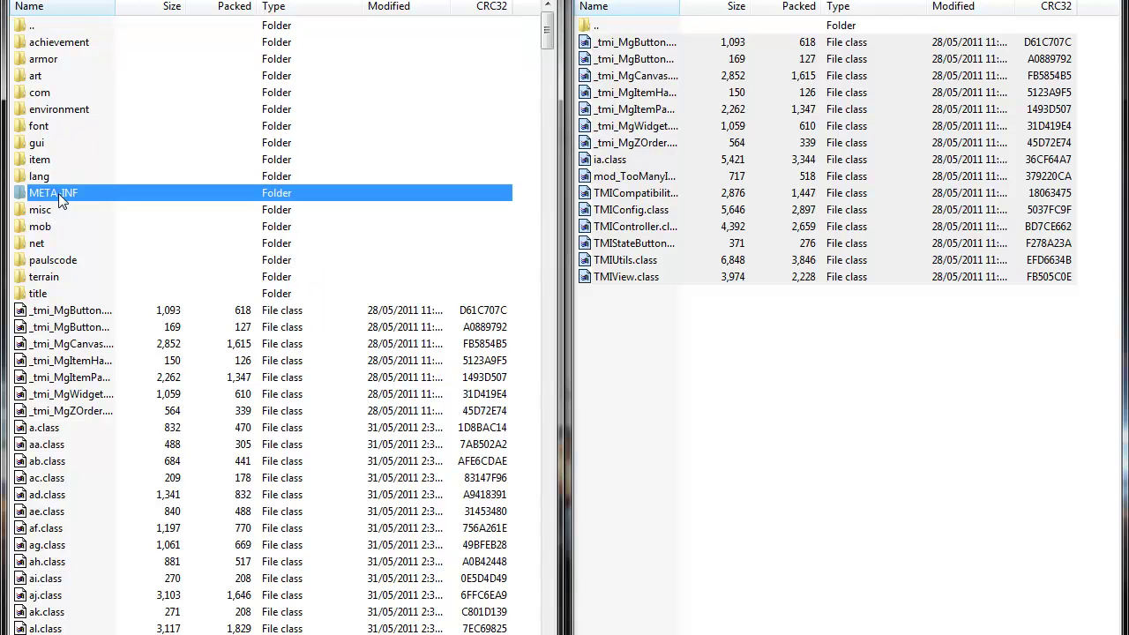
key(Delete)
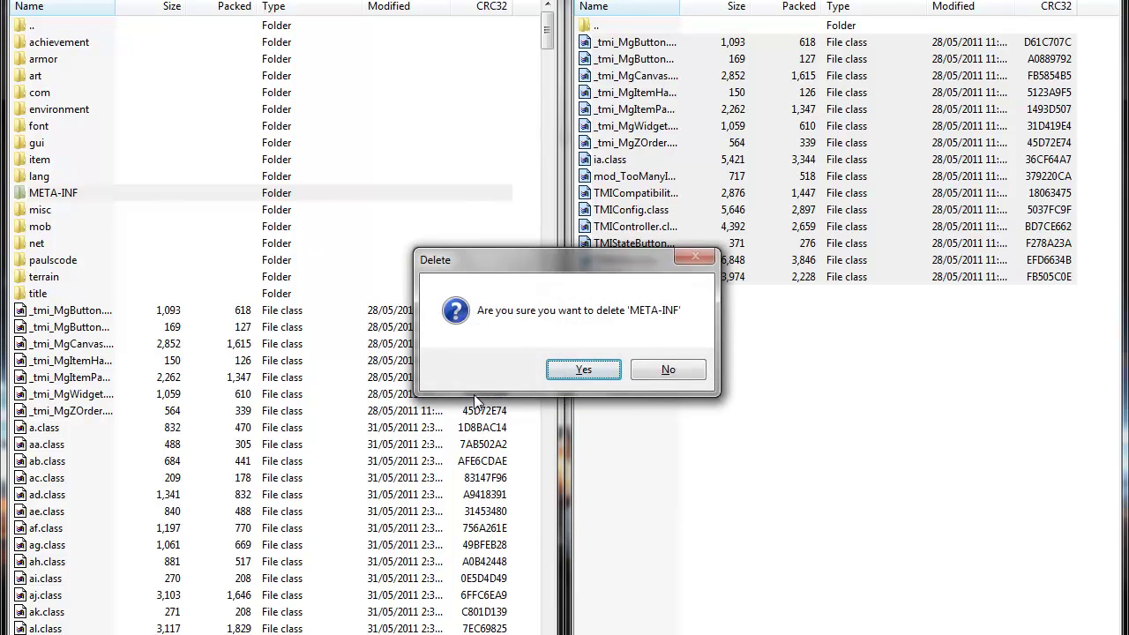
click(570, 372)
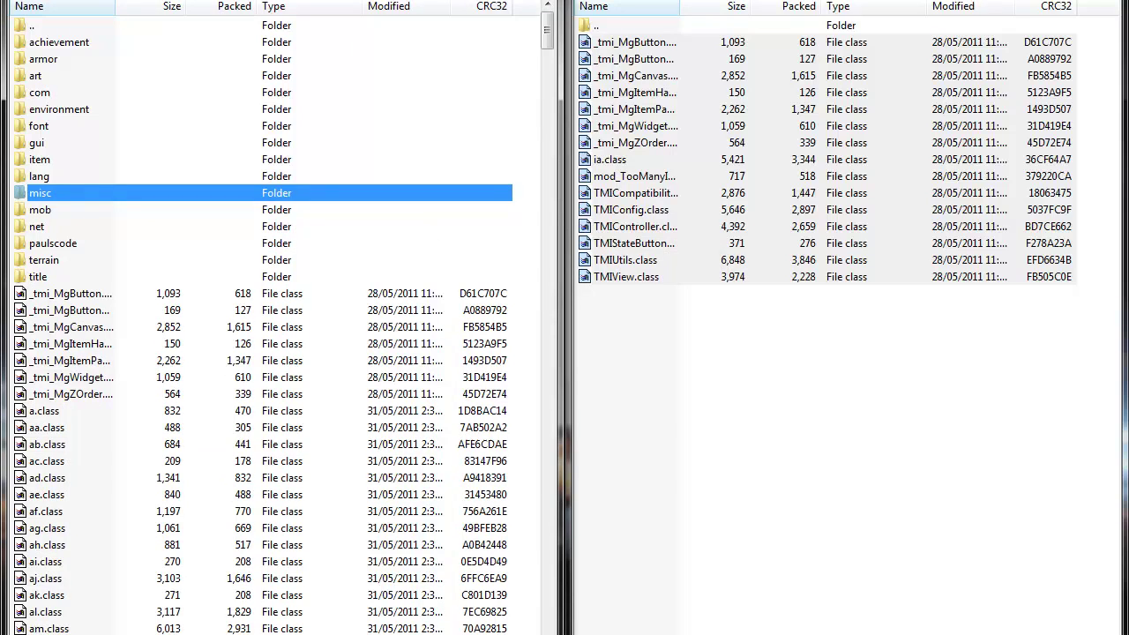
key(ctrl+a)
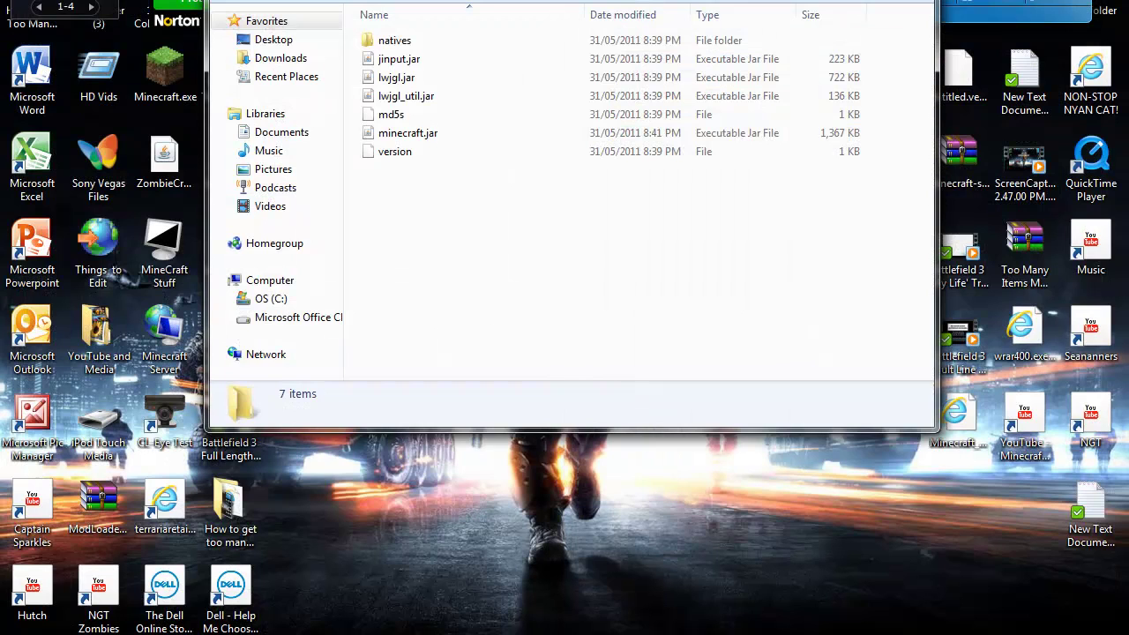
- Close the bin folder, relaunch Minecraft.exe and log in to reach the title menu
key(alt+F4)
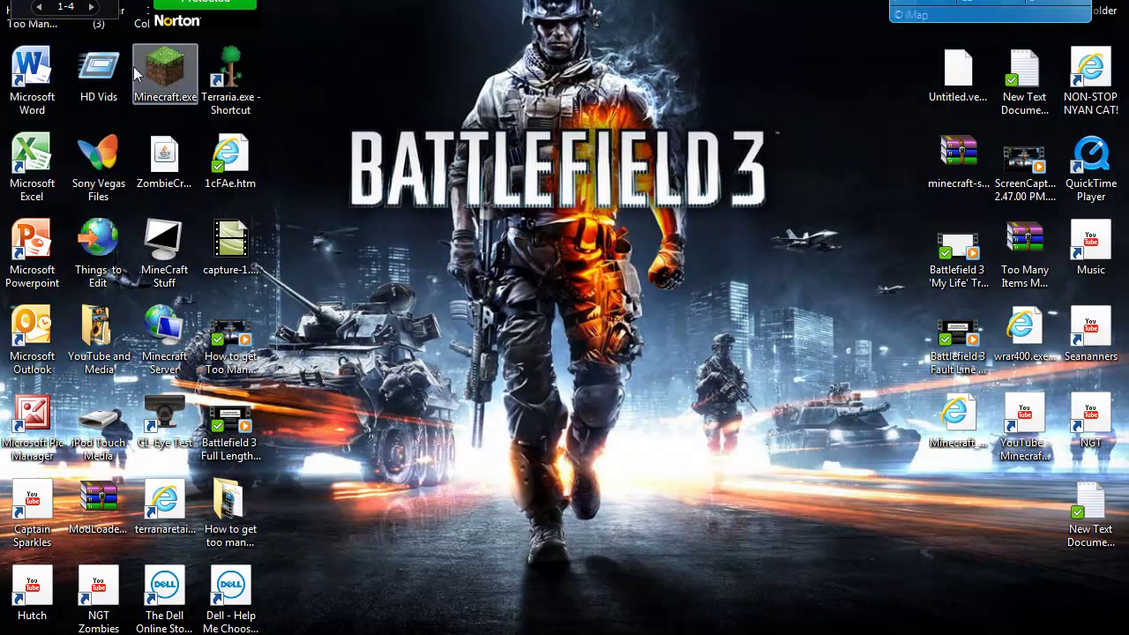
double_click(172, 62)
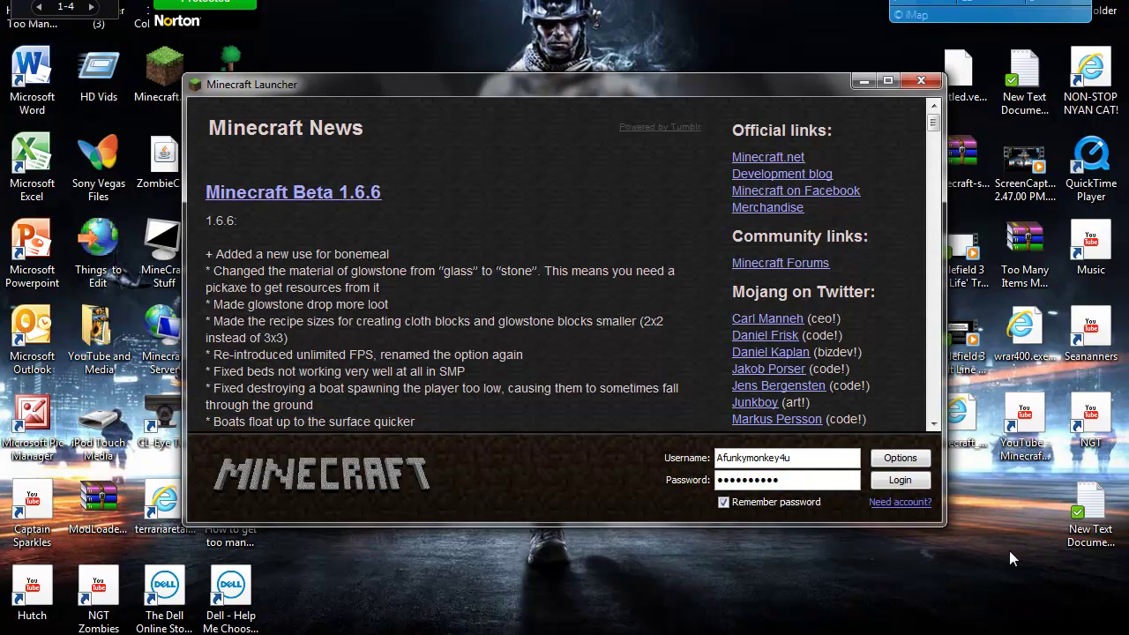
click(915, 478)
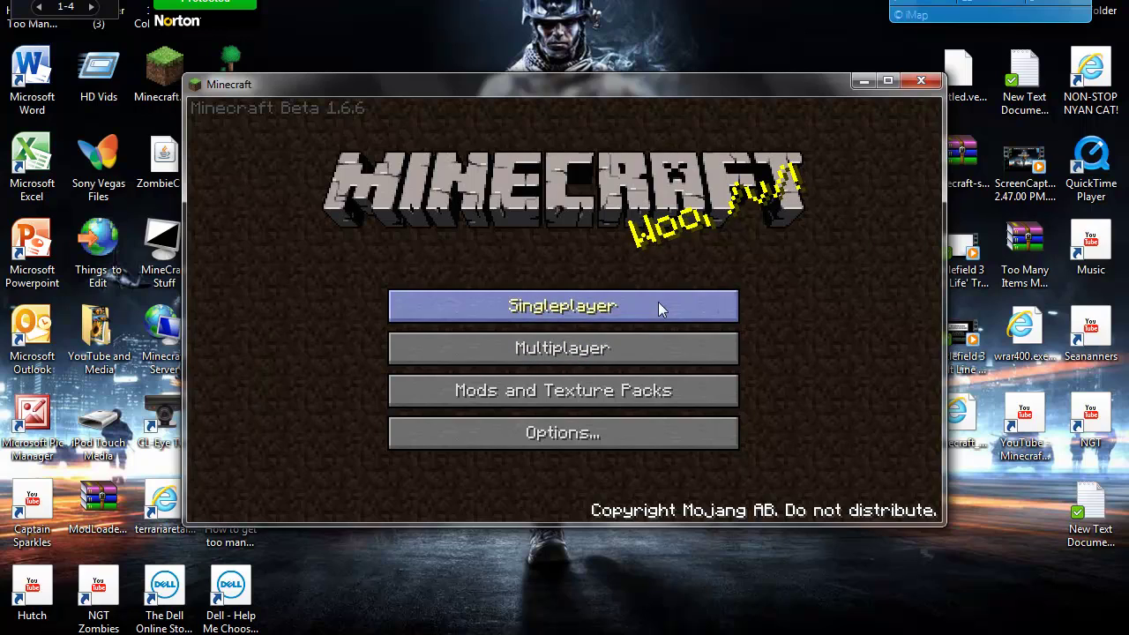
- Play the 'mo creaturse' single-player world, pause, and open the inventory with E
click(602, 319)
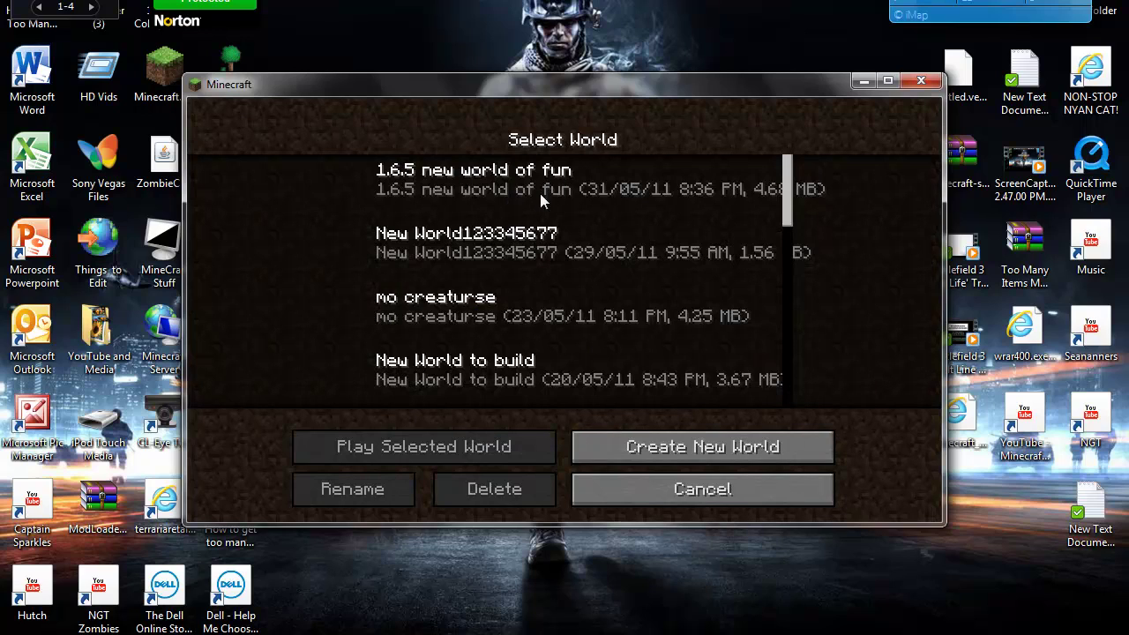
click(566, 186)
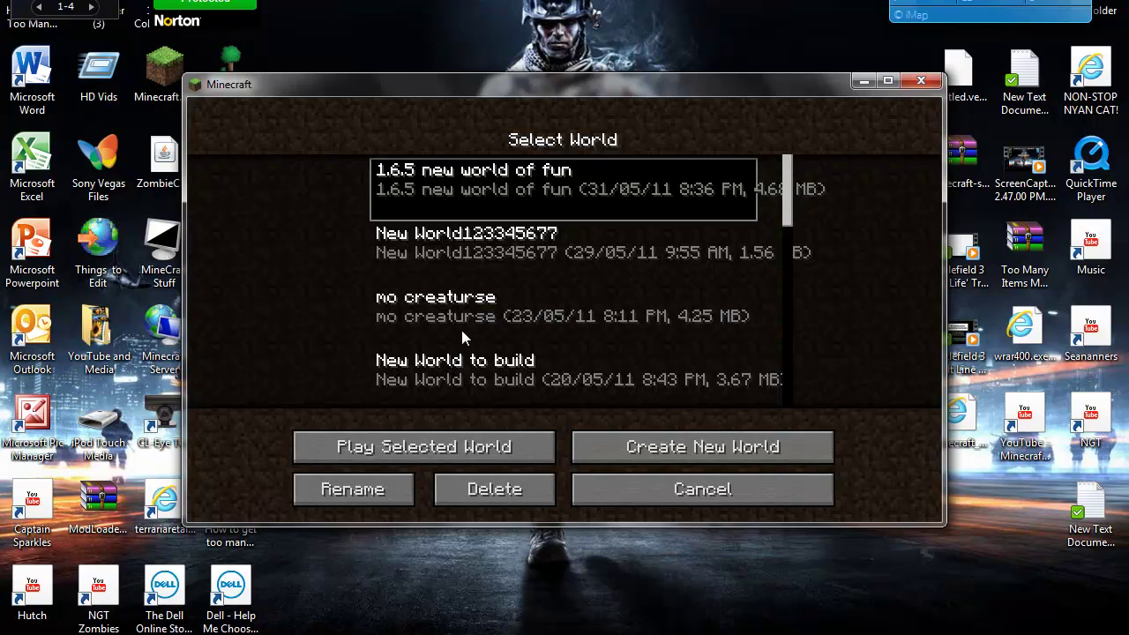
click(488, 303)
click(448, 443)
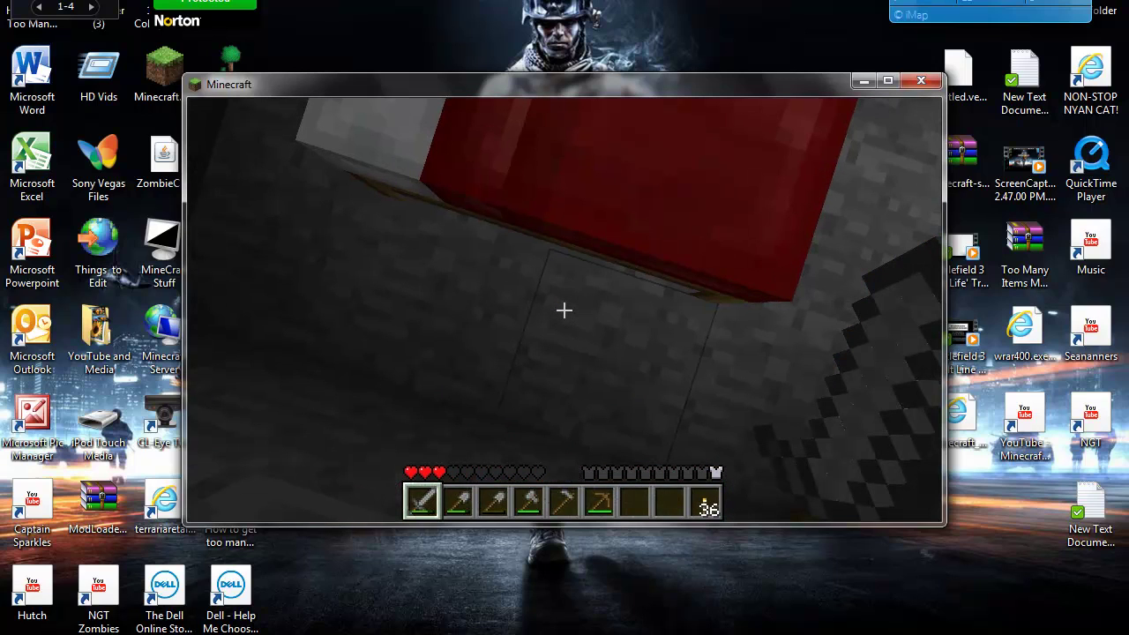
key(Escape)
key(Escape)
key(e)
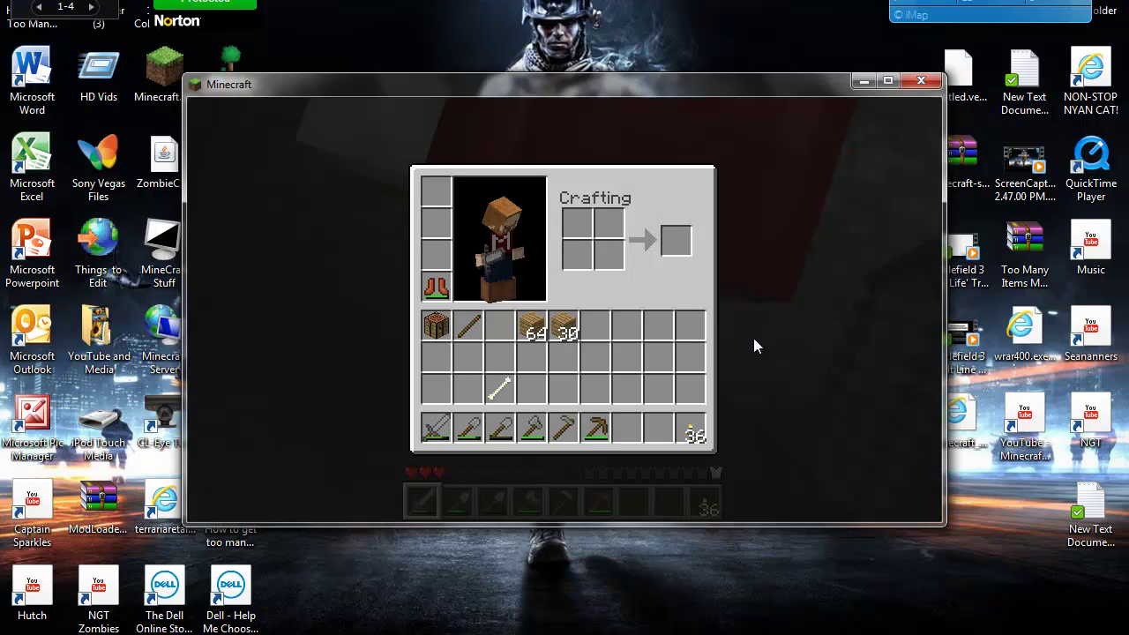
- Show the TooManyItems overlay with O and clear saved loadouts 2 and 1
key(o)
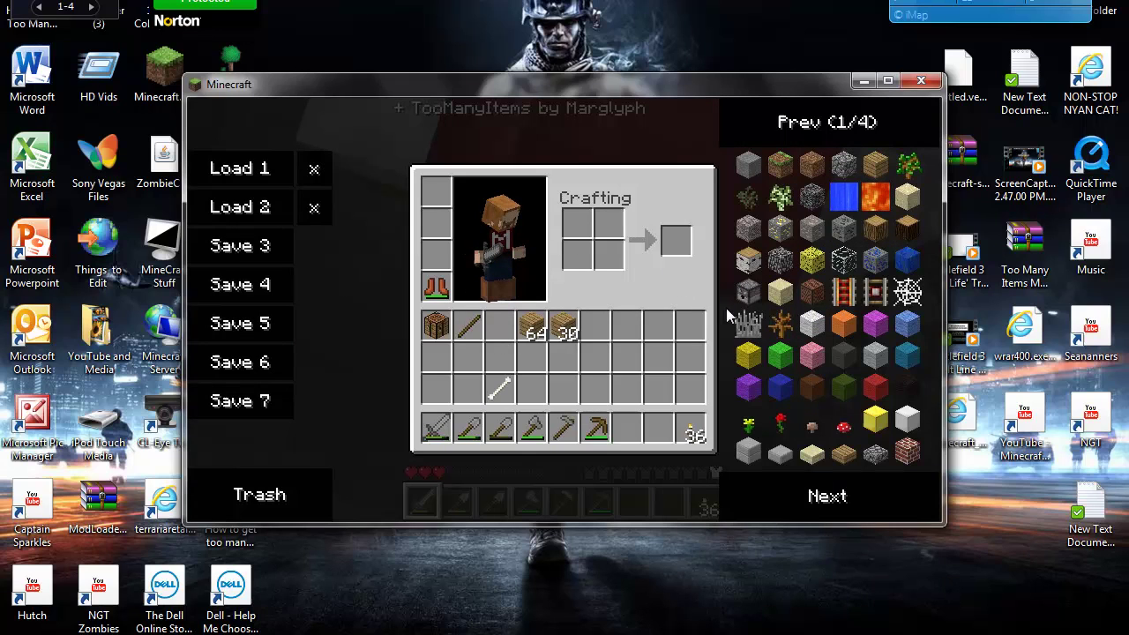
click(314, 206)
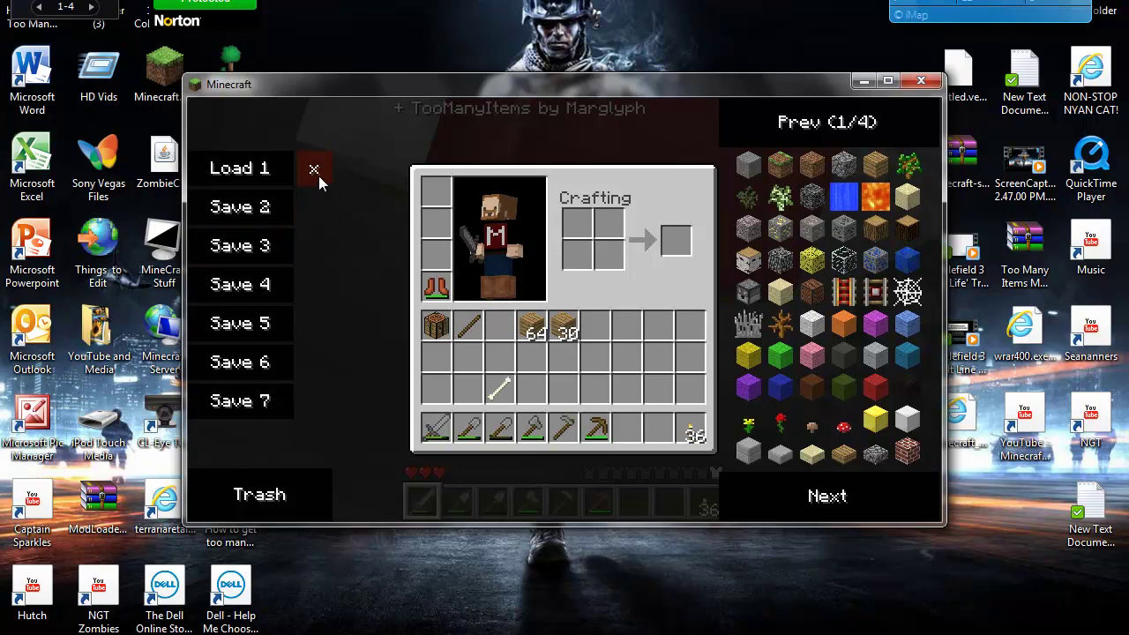
click(316, 172)
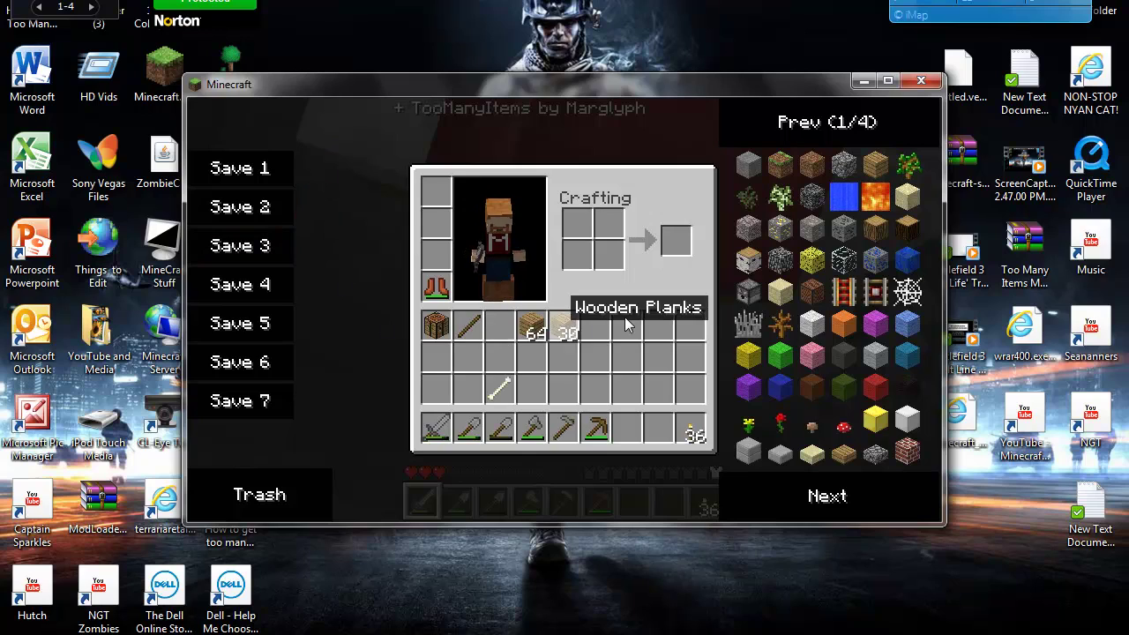
- Page to the armour page and spawn a diamond helmet, chestplate, leggings and boots
click(849, 499)
click(849, 499)
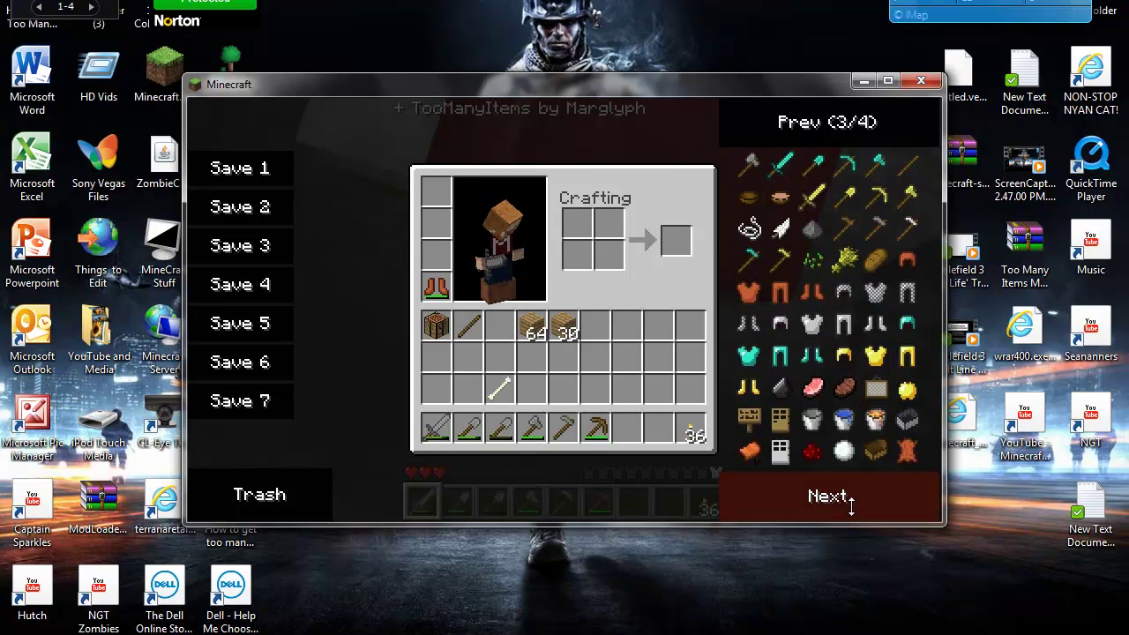
click(849, 499)
click(849, 499)
click(849, 499)
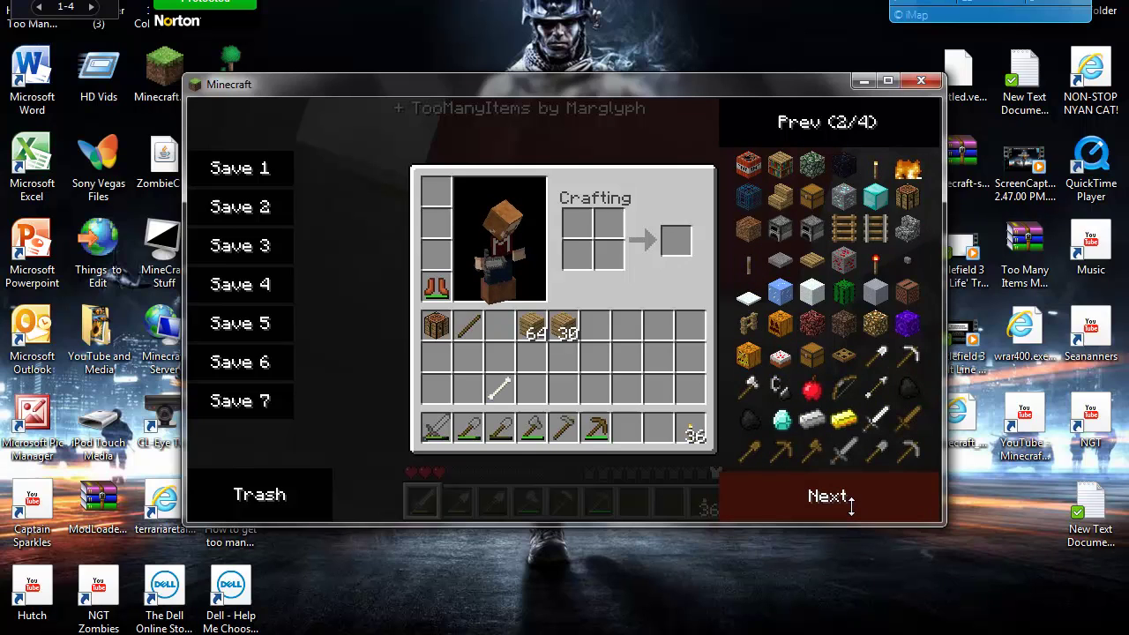
click(849, 499)
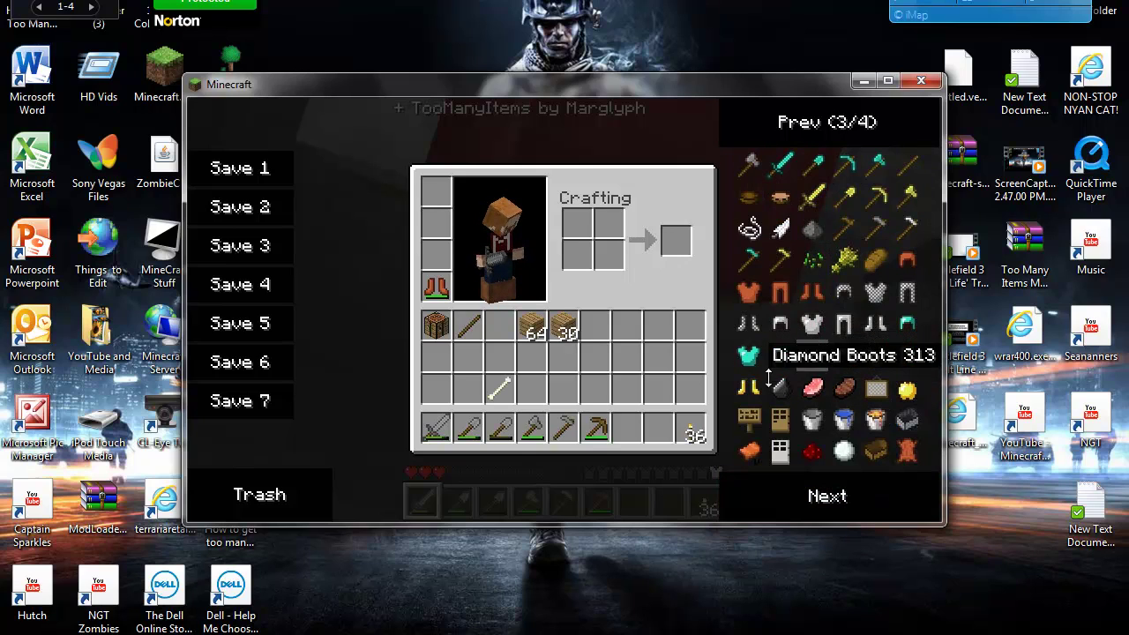
click(908, 323)
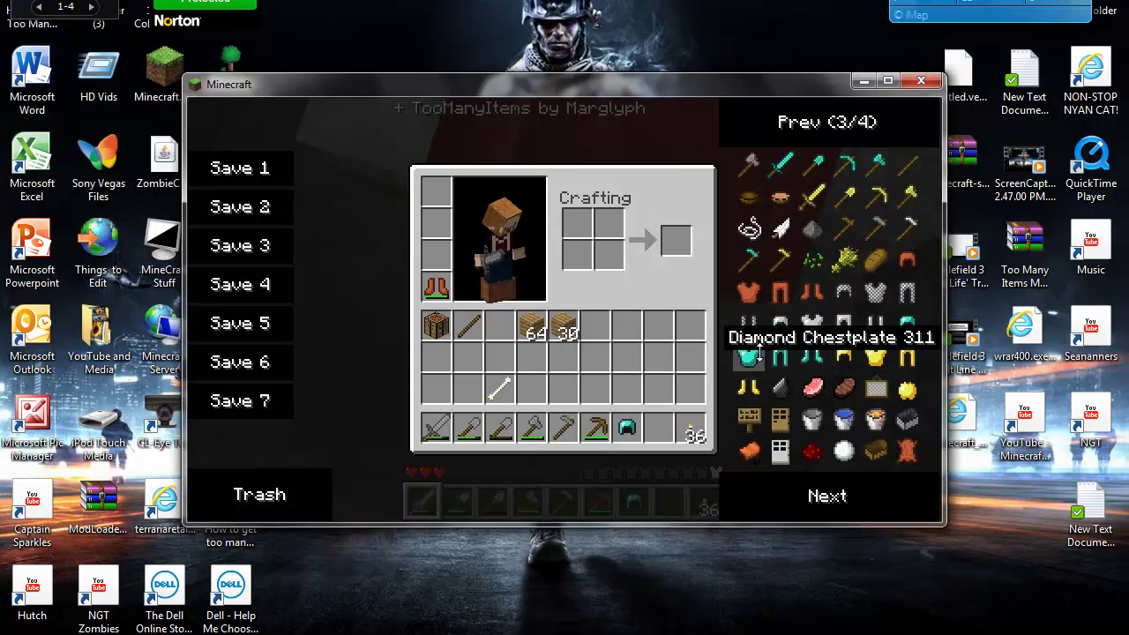
click(748, 356)
click(780, 356)
click(827, 364)
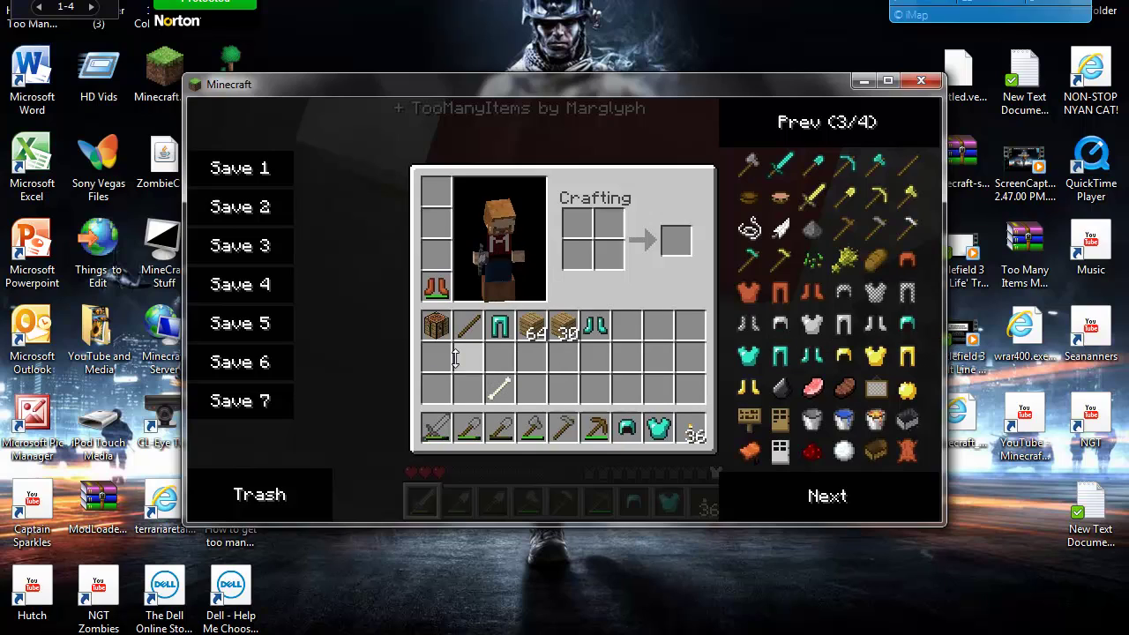
- Save the current inventory as loadout 1, then delete all items from the inventory
click(269, 172)
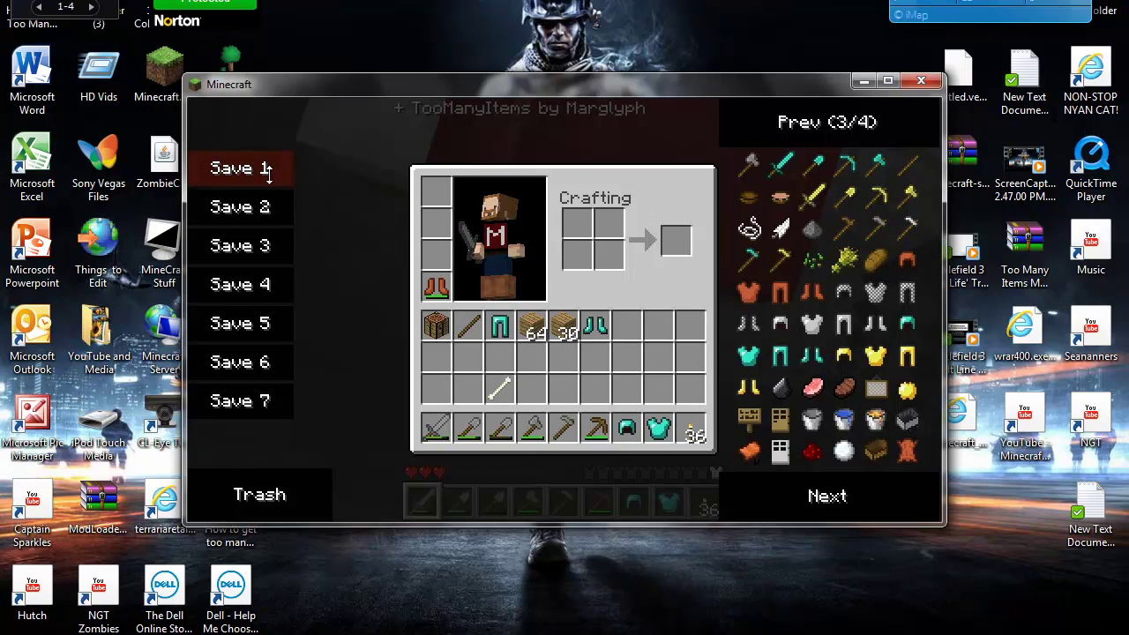
click(267, 170)
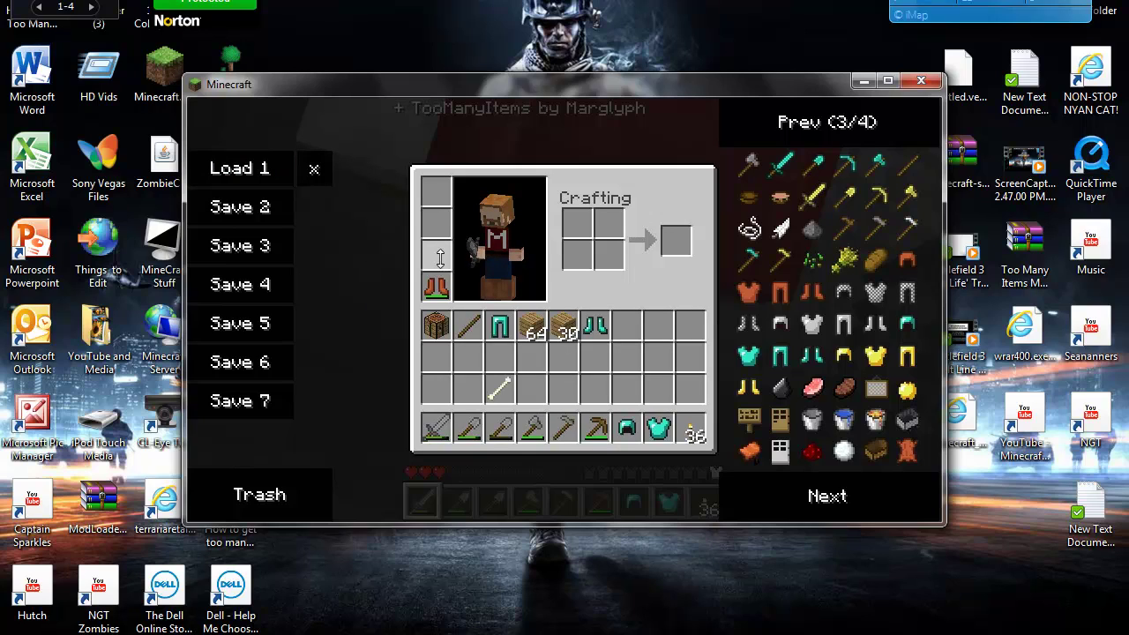
click(290, 483)
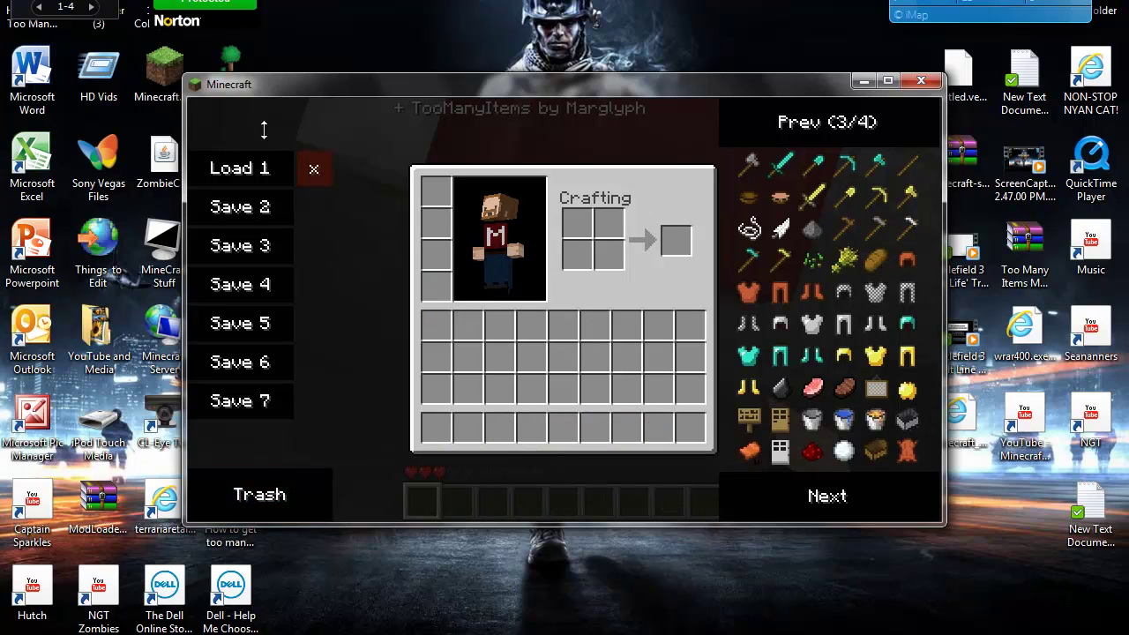
- Restore the inventory from loadout 1, then hide and reshow the TooManyItems overlay with O
click(215, 167)
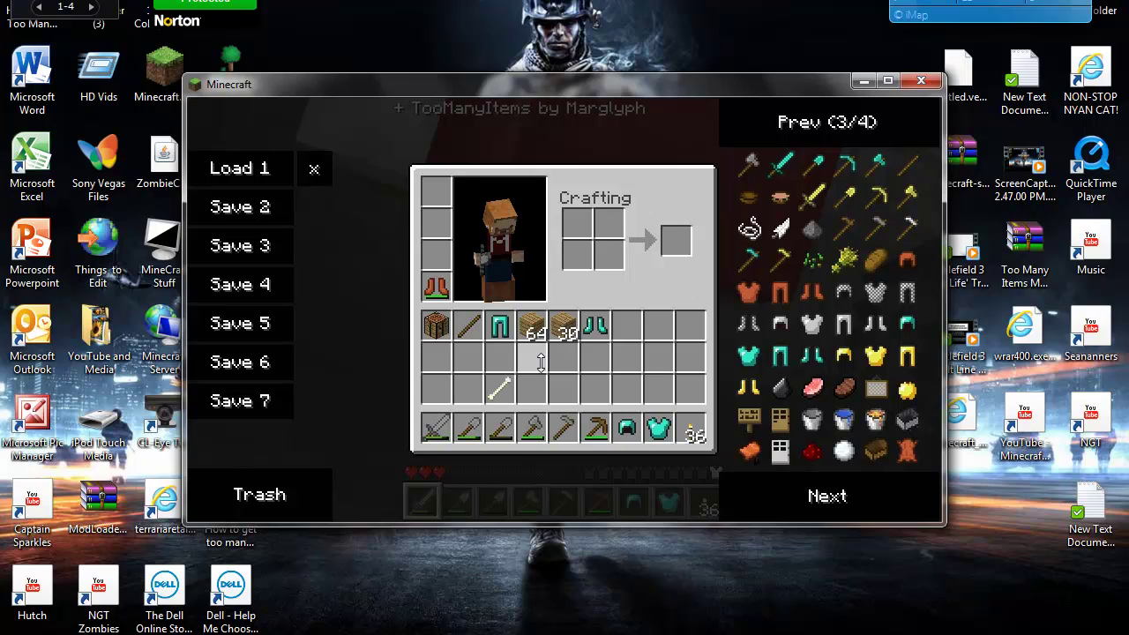
key(o)
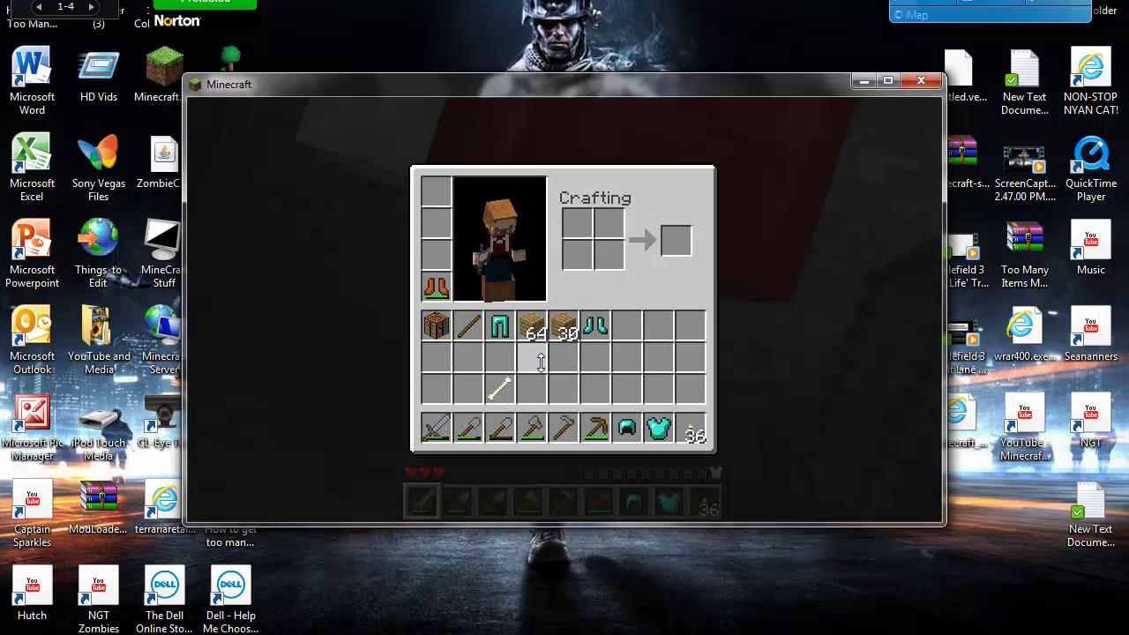
key(o)
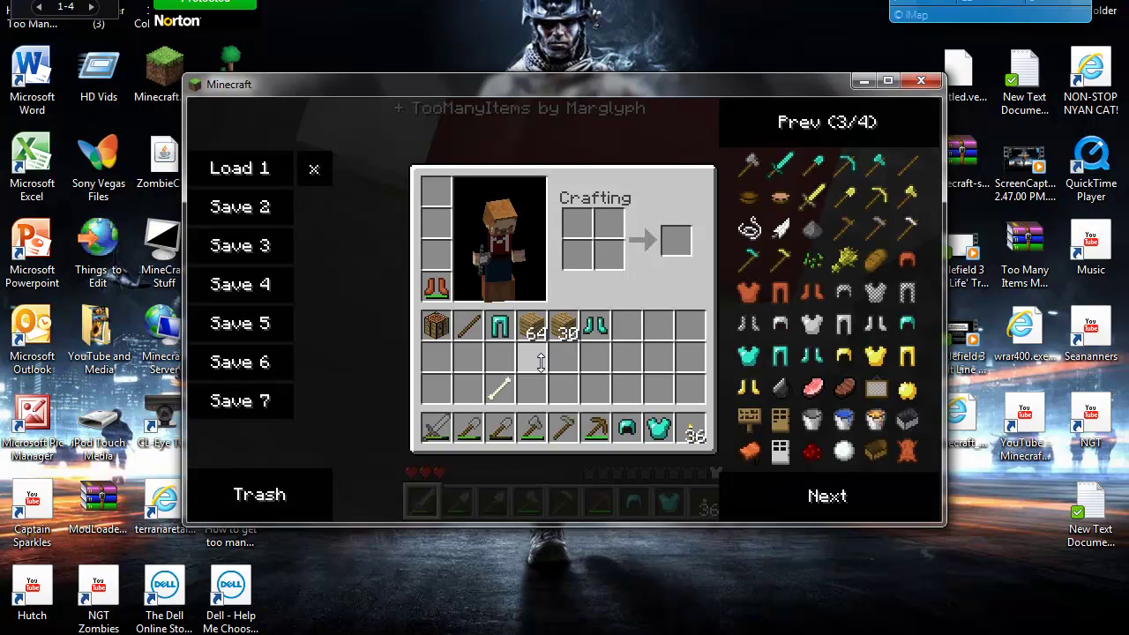